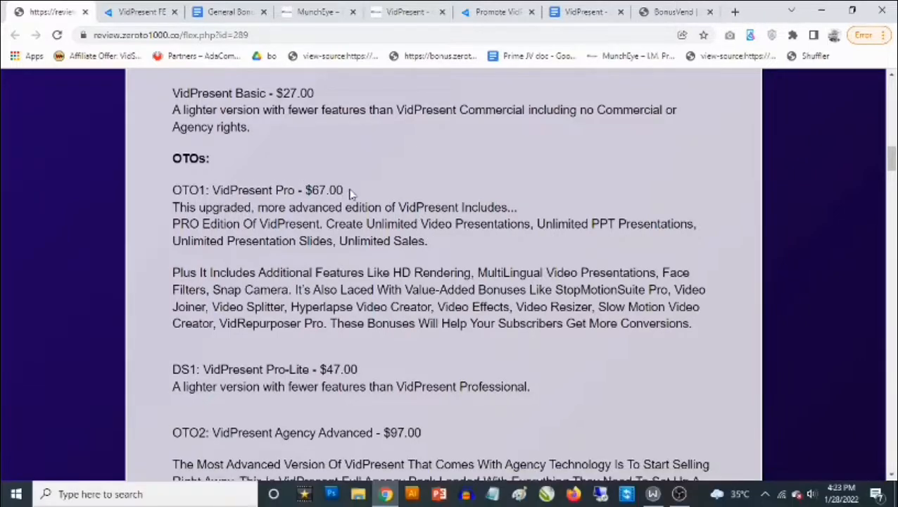
- Examine the VidPresent upsell and downsell descriptions and prices, from OTO1 VidPresent Pro through OTO4 VideoGameSuite Pro
scroll(350, 193, down, 1)
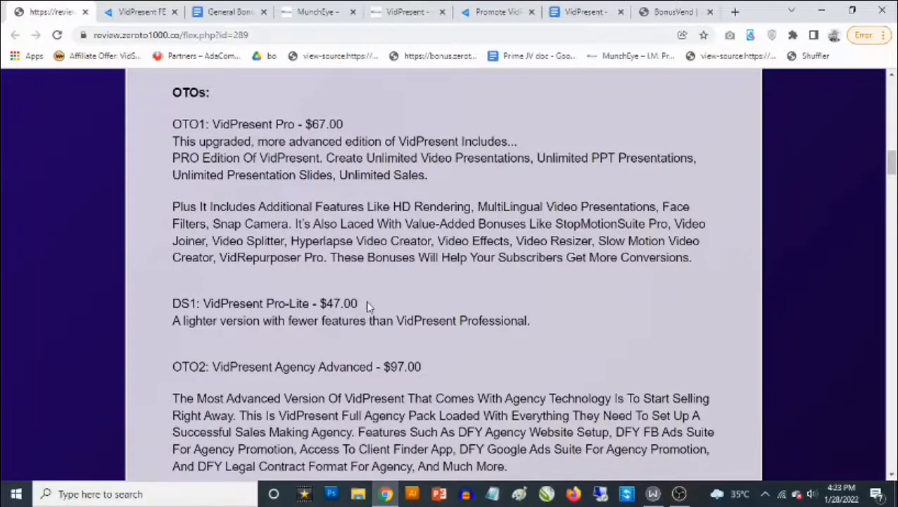
drag(373, 307, 319, 303)
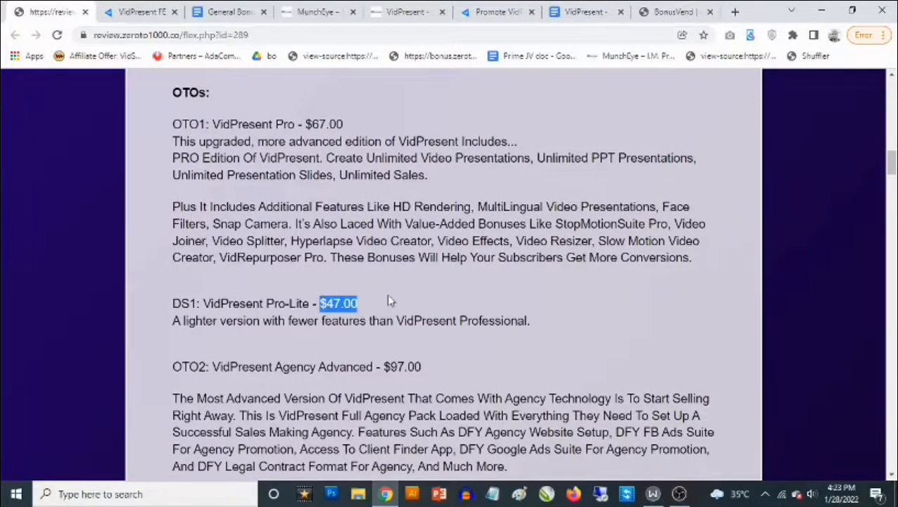
scroll(386, 294, down, 2)
click(354, 281)
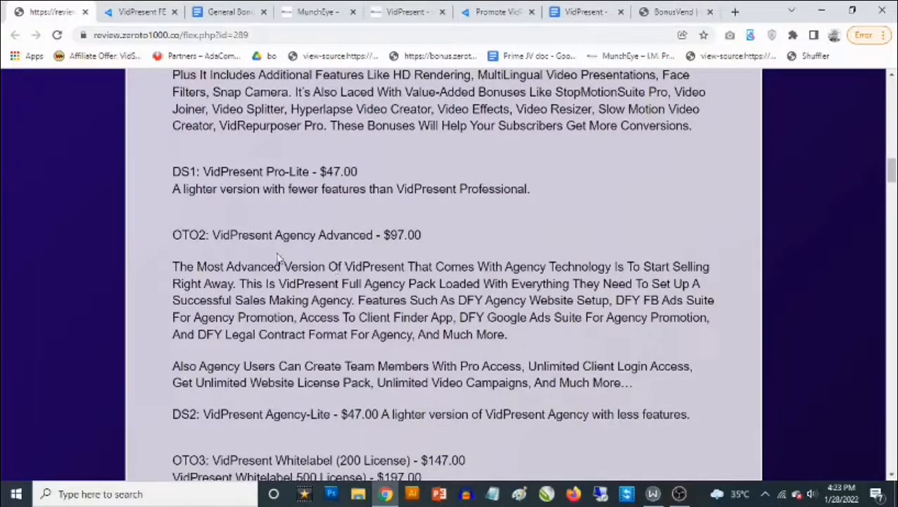
scroll(406, 262, down, 1)
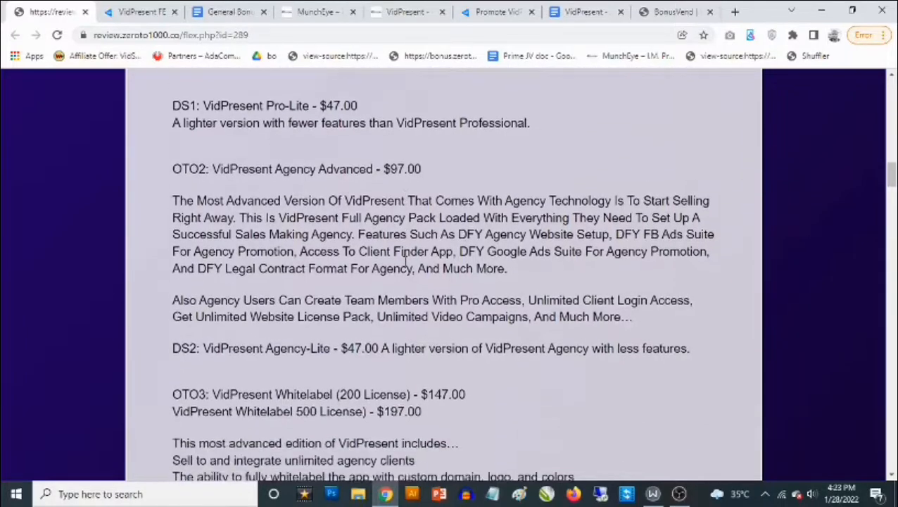
scroll(405, 262, down, 1)
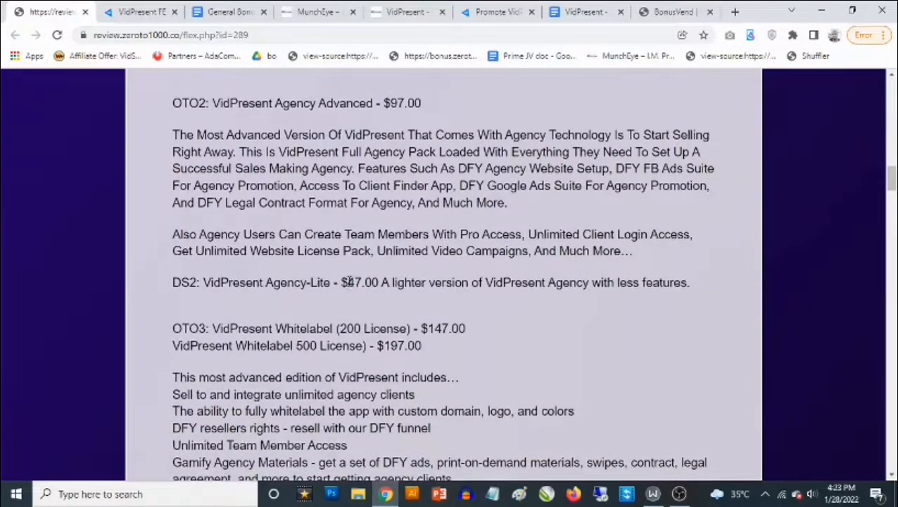
scroll(378, 282, down, 1)
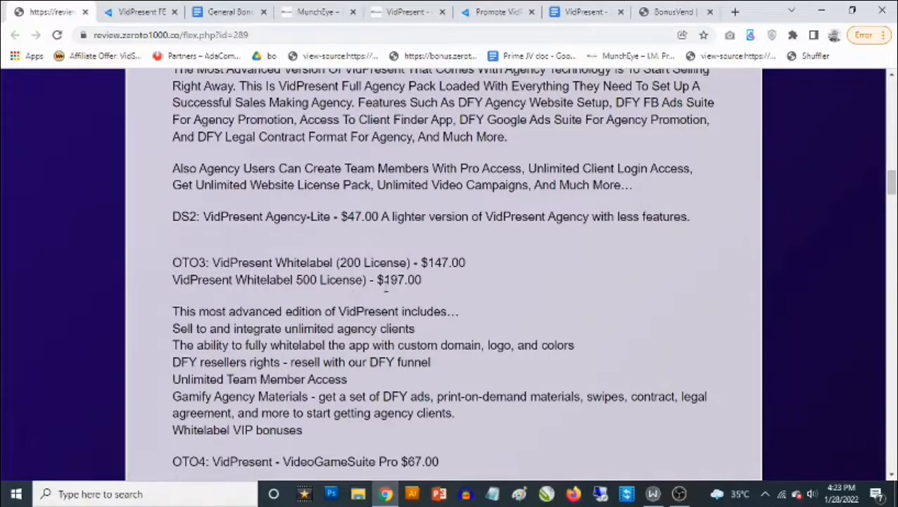
scroll(446, 284, down, 3)
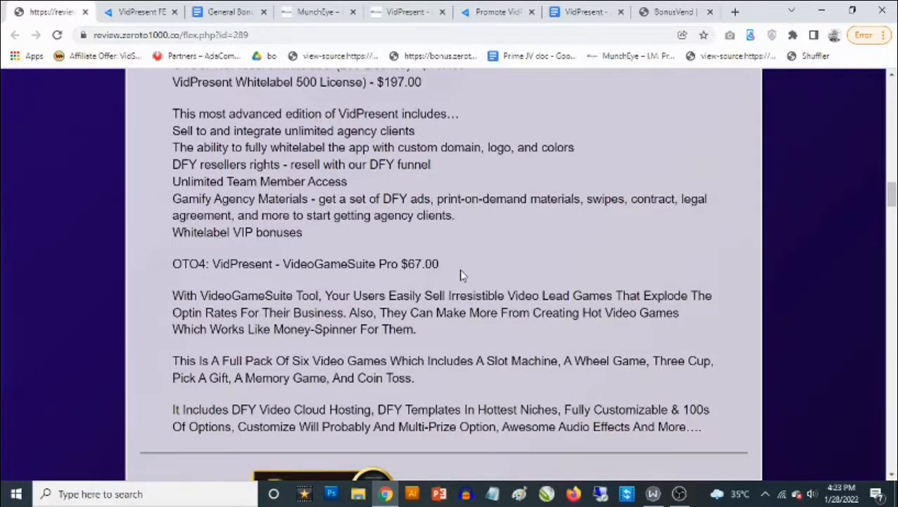
scroll(462, 274, down, 2)
scroll(463, 273, down, 3)
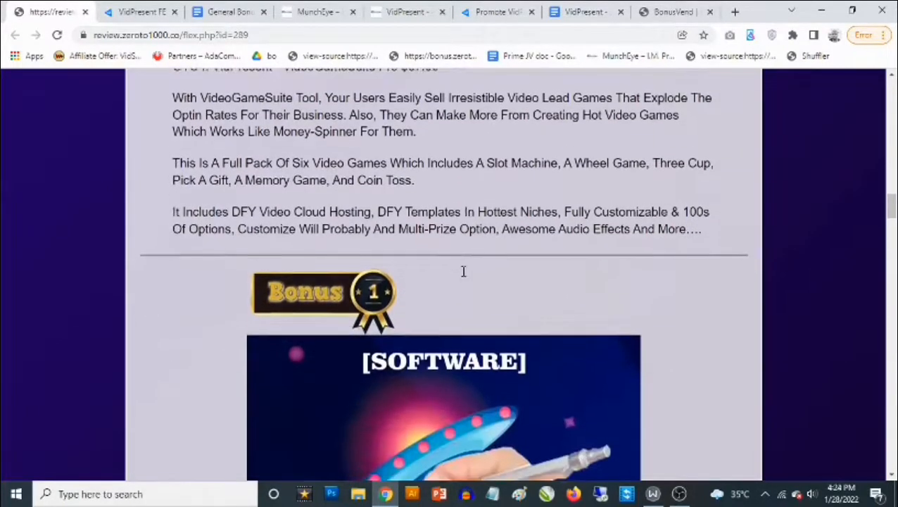
scroll(463, 274, up, 2)
scroll(479, 277, up, 3)
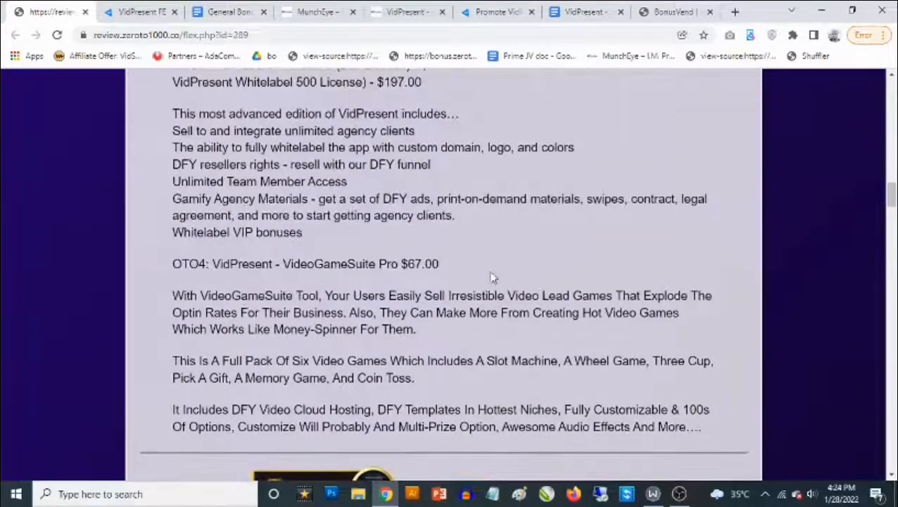
drag(893, 202, 892, 104)
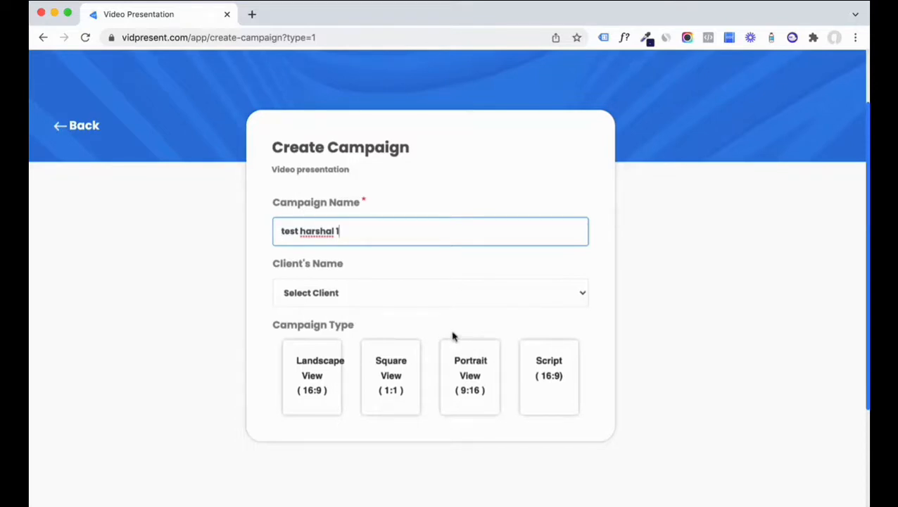
- Create the campaign in Landscape View (16:9) and try the grey text panel, blue speech bubble and legal scales templates
click(307, 376)
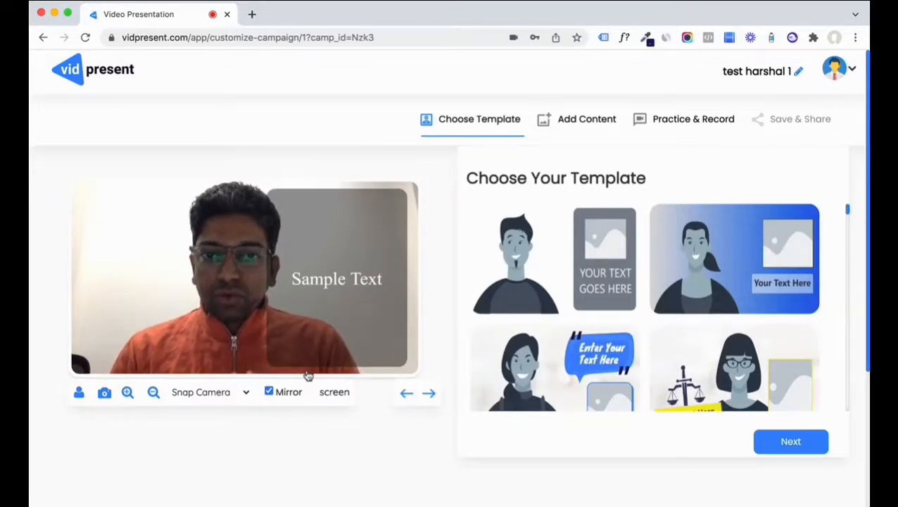
click(541, 276)
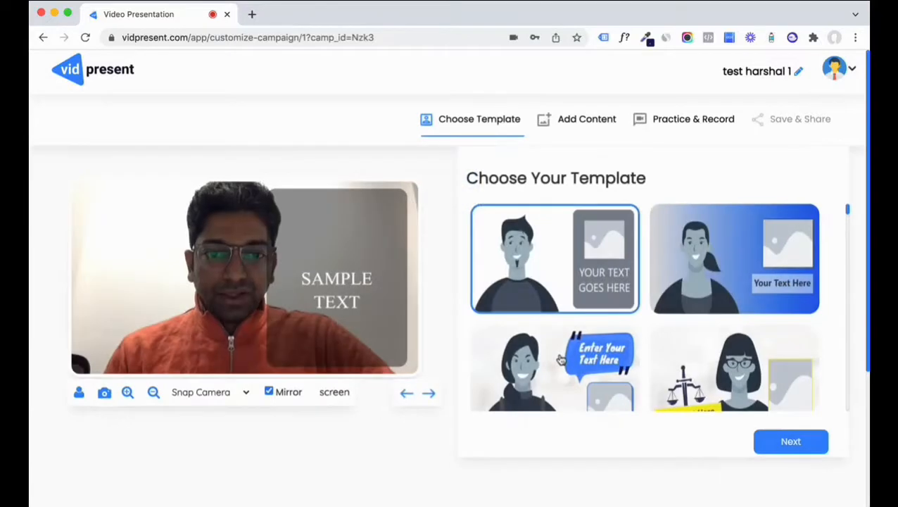
scroll(559, 358, down, 3)
click(556, 295)
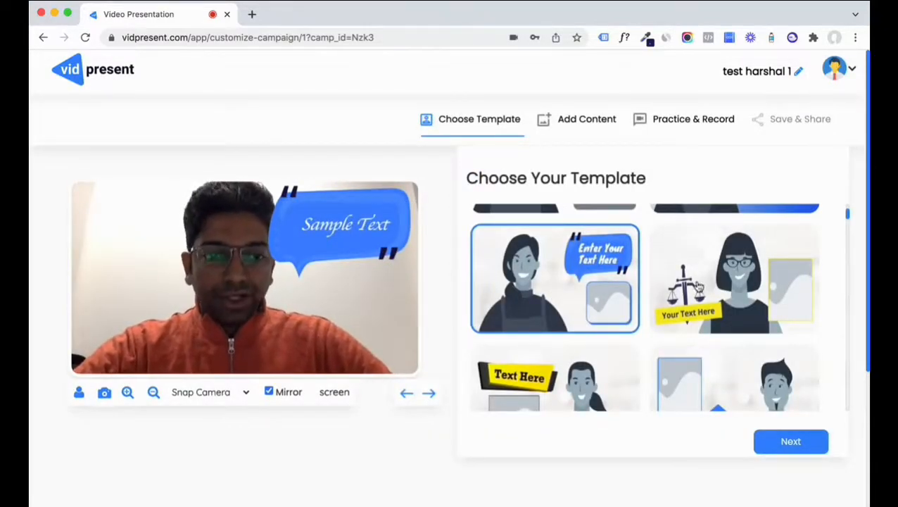
click(699, 285)
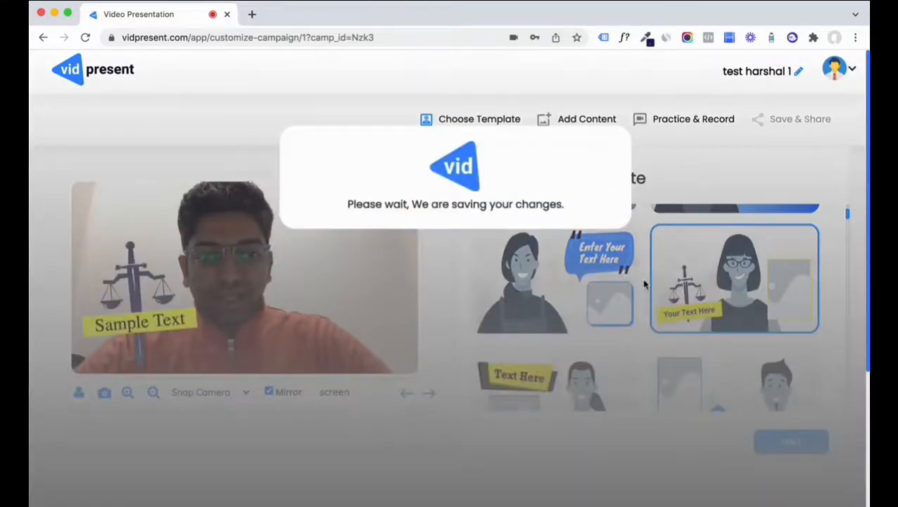
- Browse the template collection and apply the one with an orange text banner and purple rings with a paw print in the corner
scroll(644, 285, down, 3)
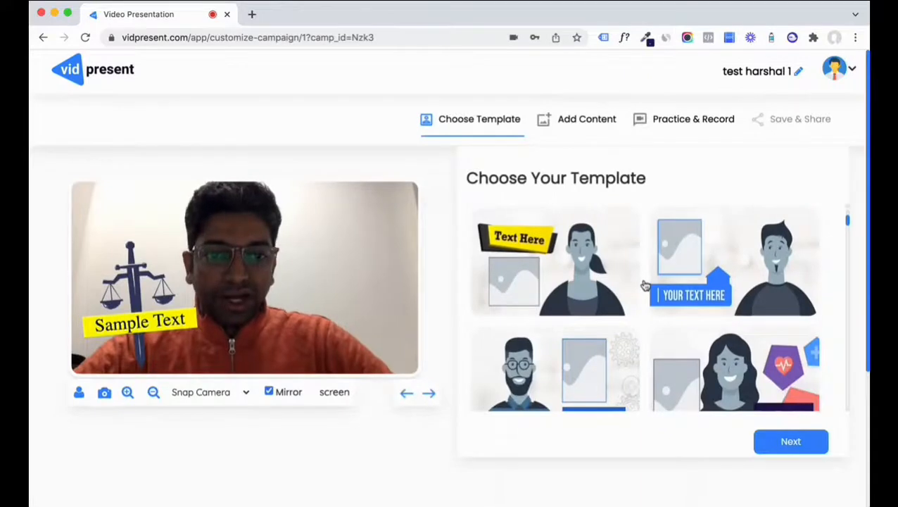
scroll(645, 285, down, 3)
scroll(645, 285, down, 2)
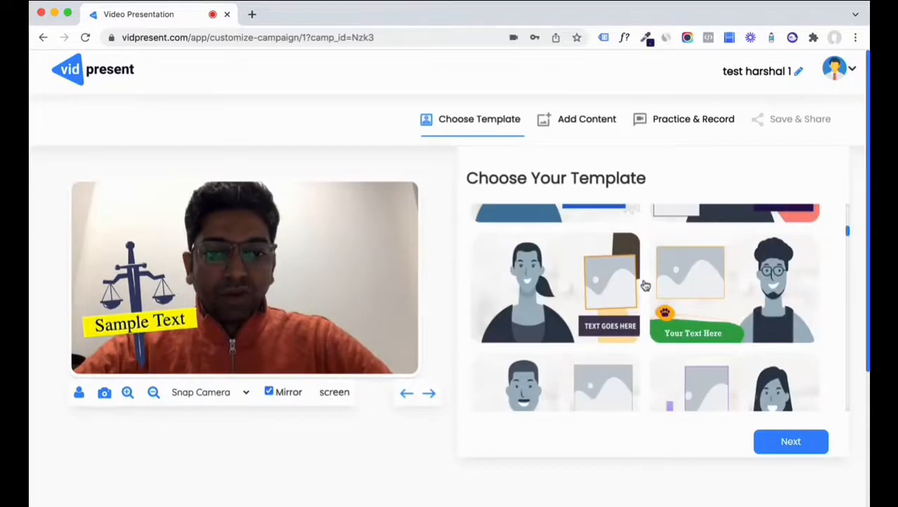
scroll(645, 285, down, 2)
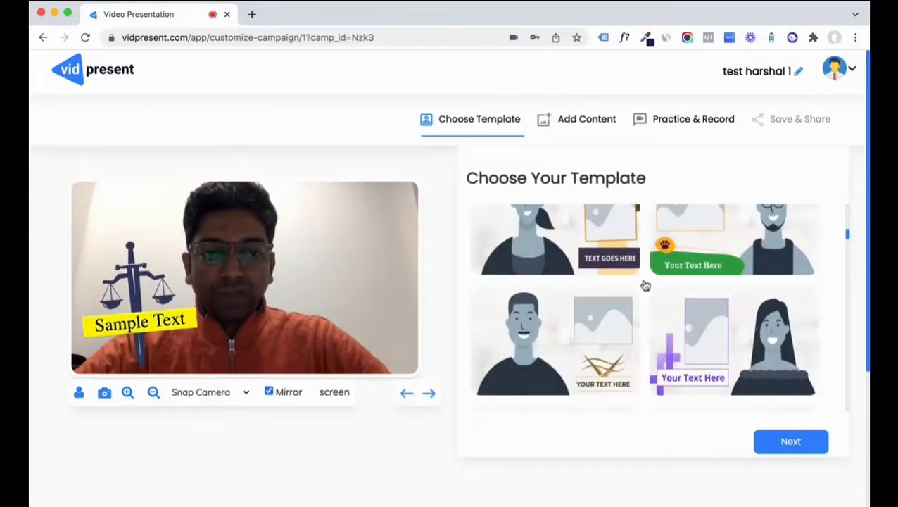
scroll(645, 285, up, 8)
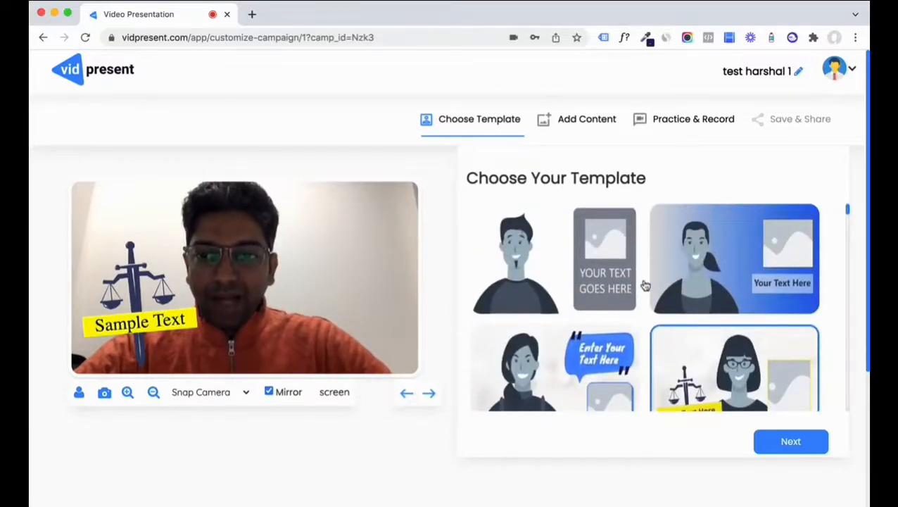
scroll(645, 284, down, 3)
scroll(645, 285, down, 5)
click(704, 285)
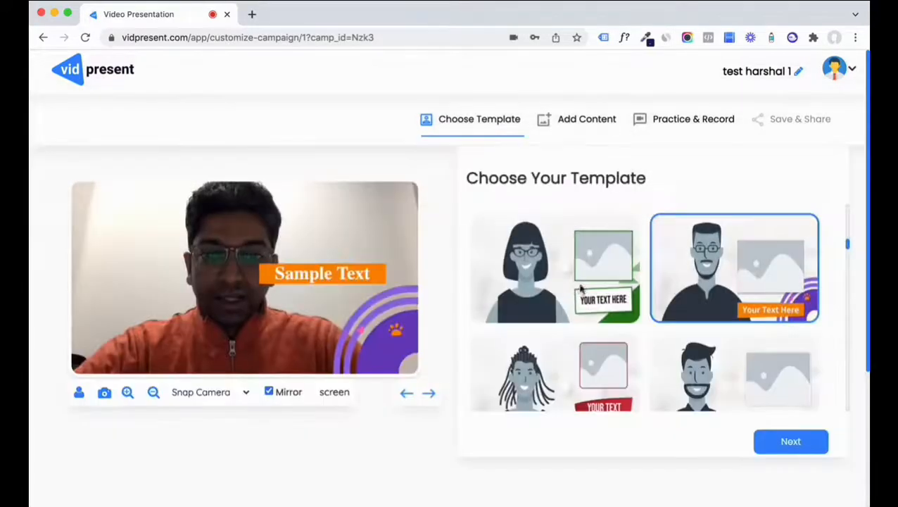
- Go to the Add Content stage and add four more slides, up to Slide 5
click(582, 118)
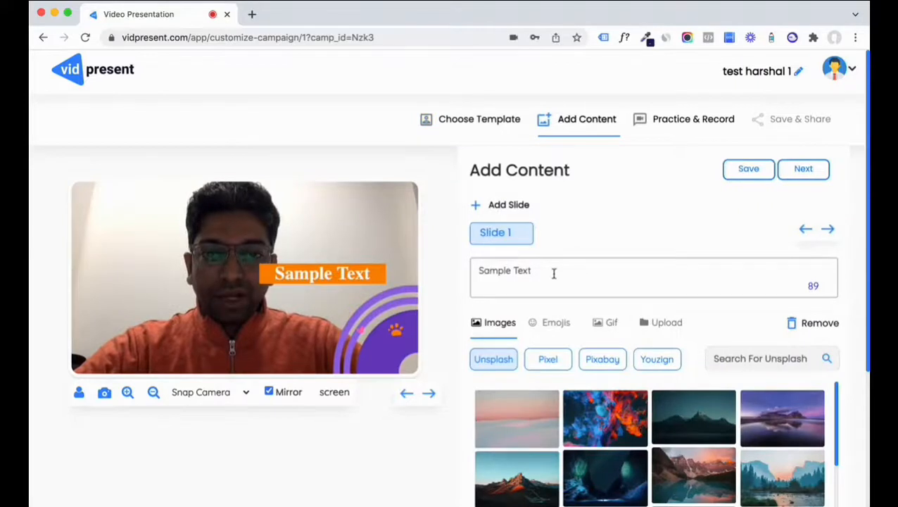
triple_click(550, 273)
click(596, 225)
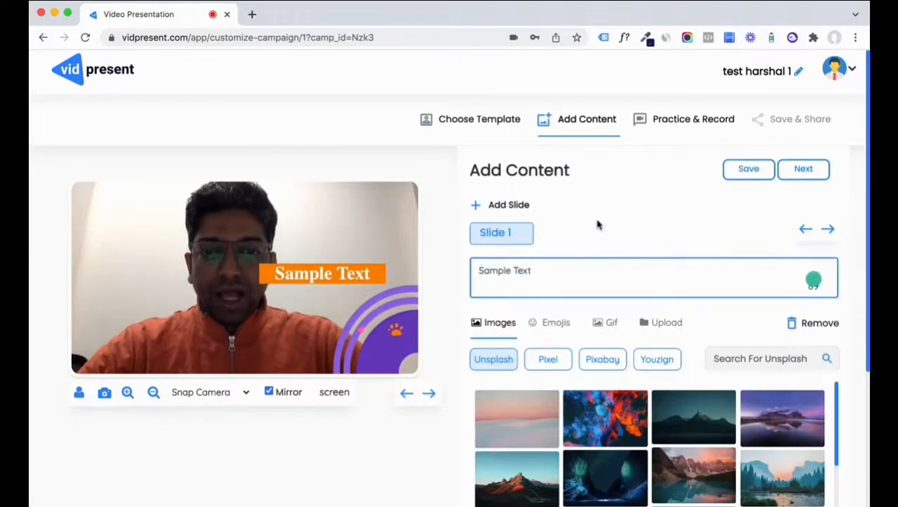
click(476, 205)
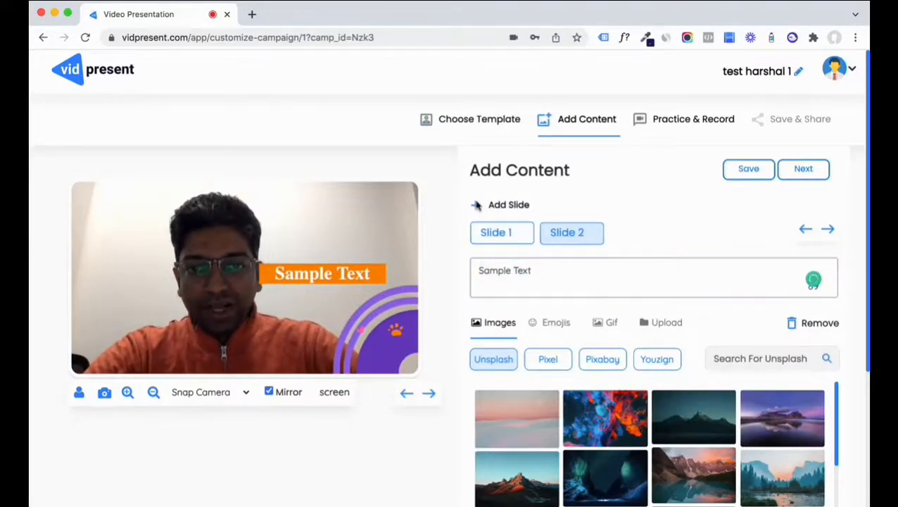
click(508, 204)
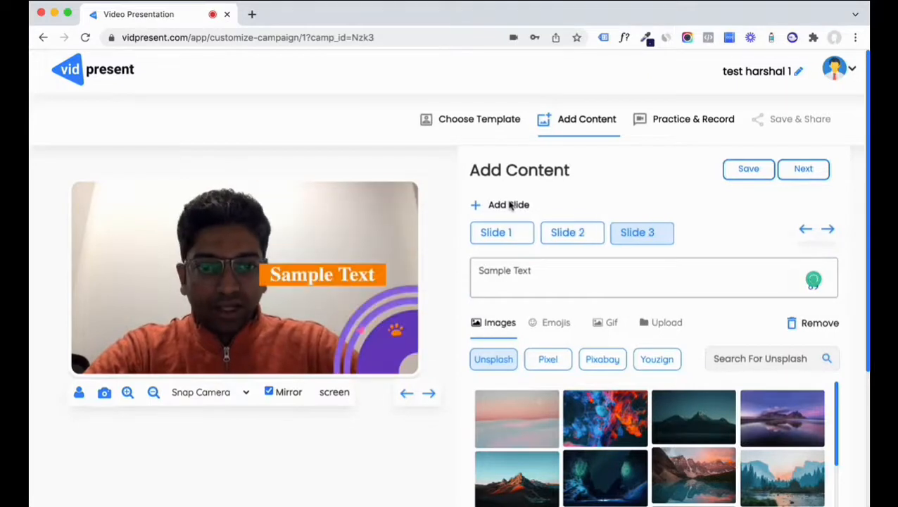
click(511, 205)
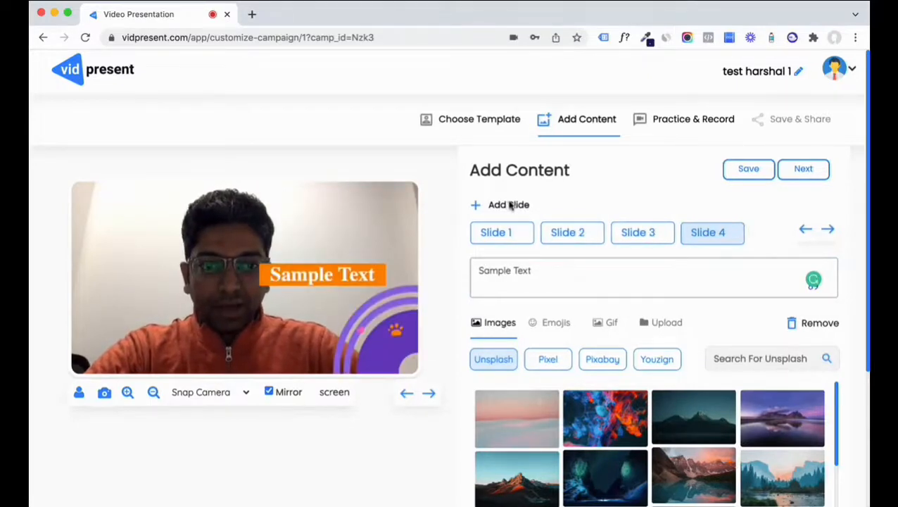
click(510, 205)
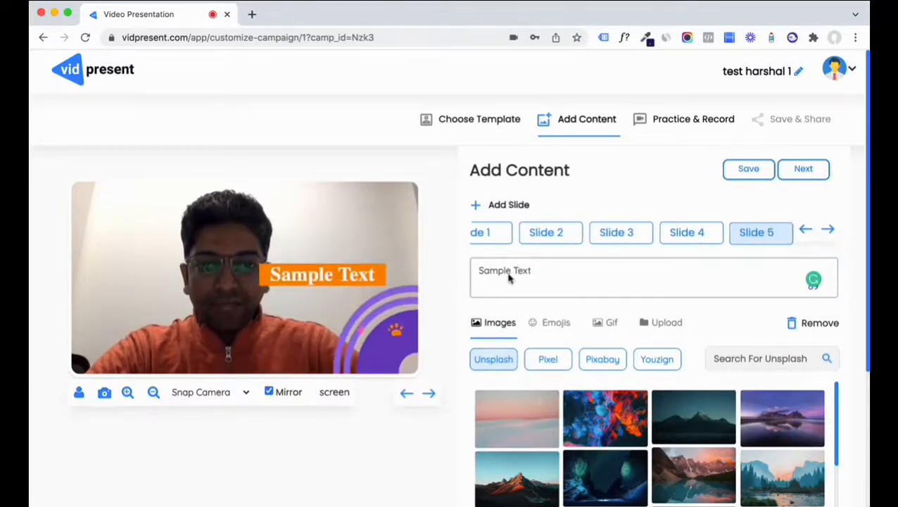
- Replace the sample text on Slide 1 with "This is" followed by the presenter's first name
click(485, 234)
triple_click(522, 275)
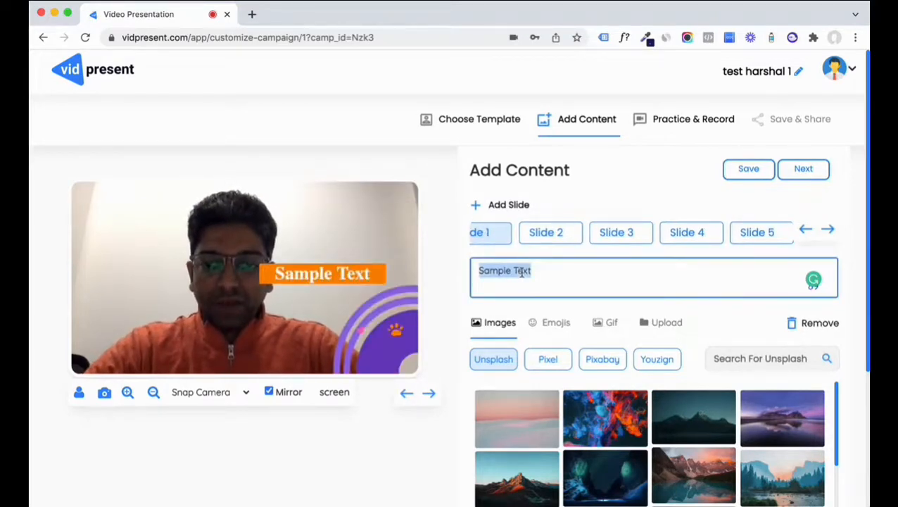
text(This is Harshal)
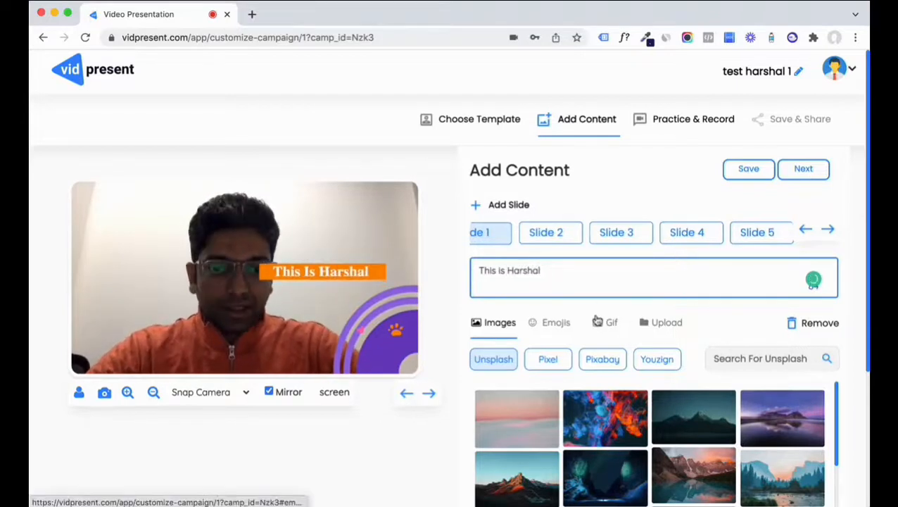
- Add the red and blue abstract image from Unsplash to Slide 1
scroll(556, 306, down, 1)
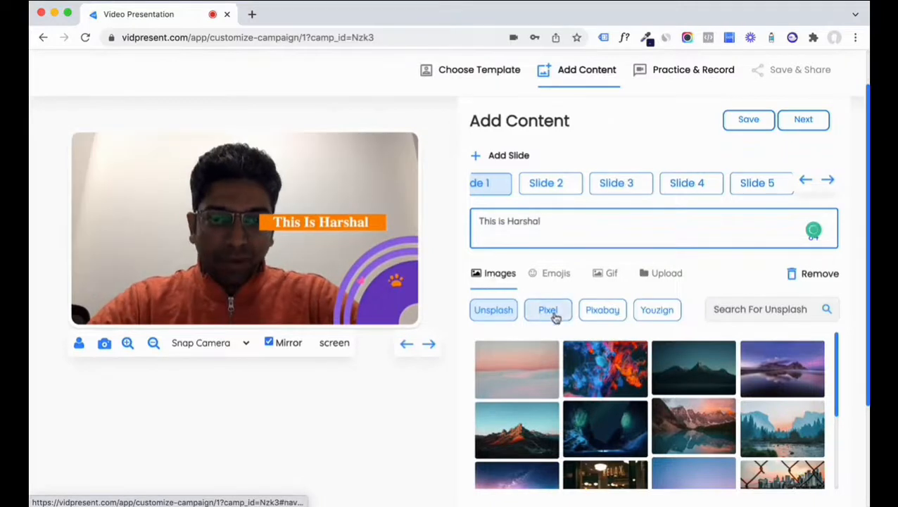
click(659, 314)
click(493, 313)
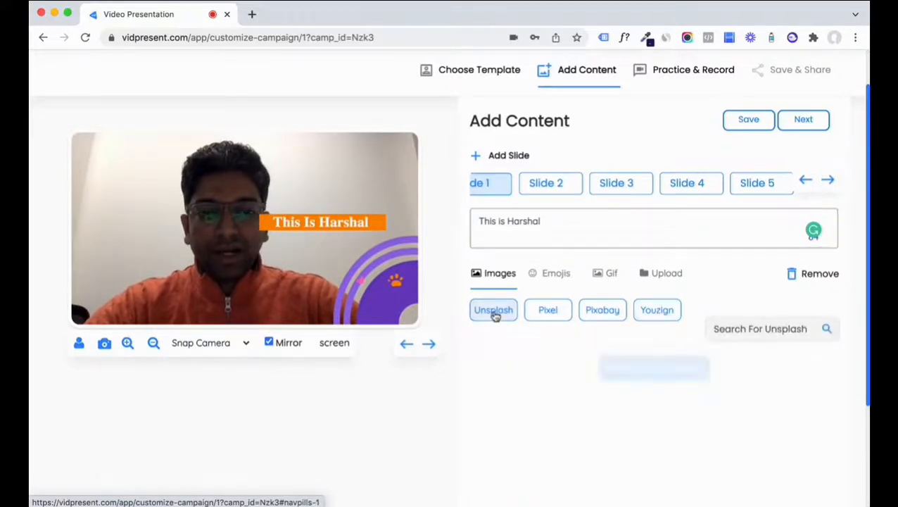
click(632, 388)
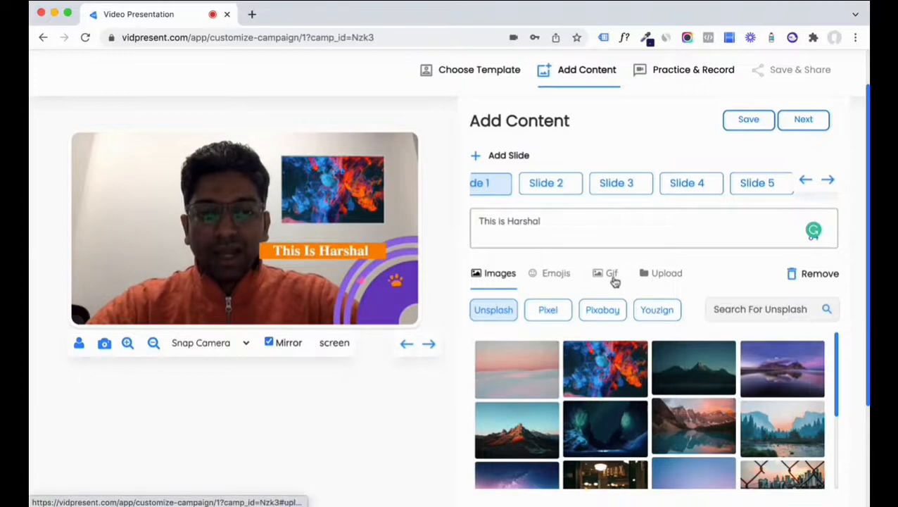
- Look over the upload and GIF media sources and return to the image library
click(662, 275)
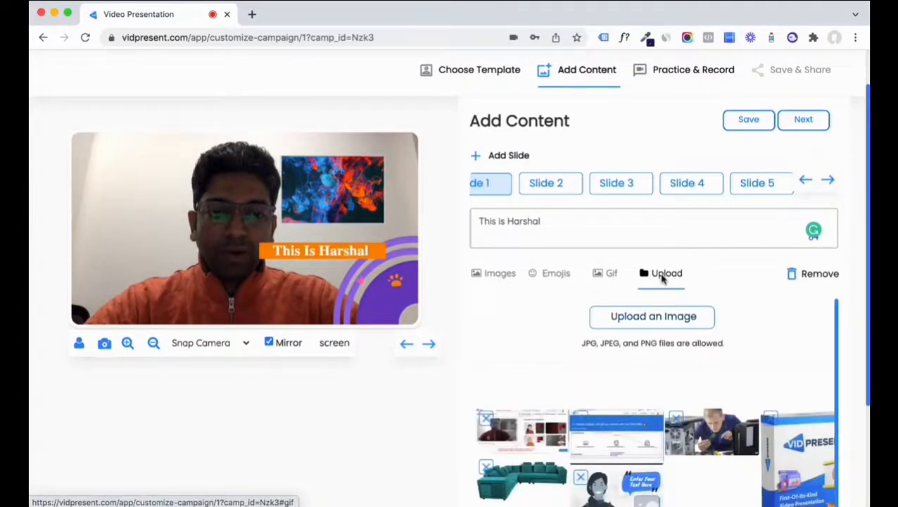
click(610, 275)
click(484, 276)
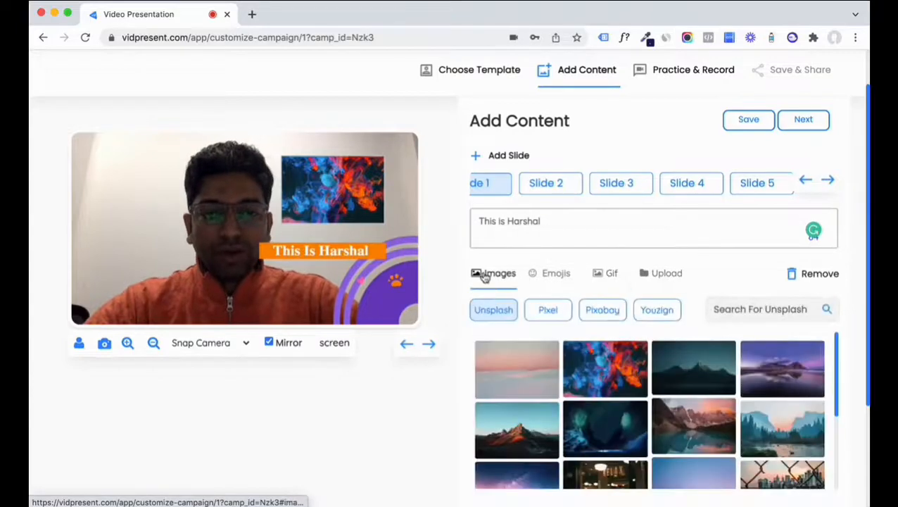
- Replace the sample text on Slide 2 with "This is slide 2"
click(546, 185)
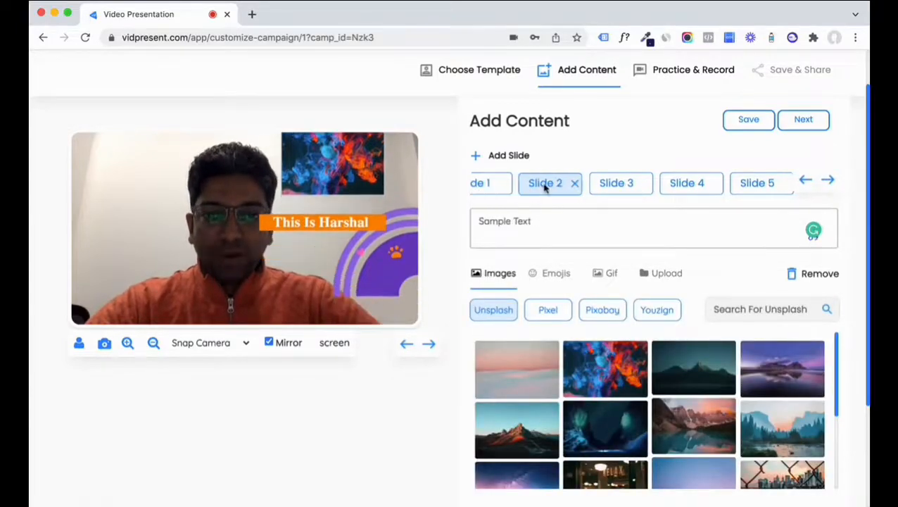
triple_click(541, 219)
text(Thisis)
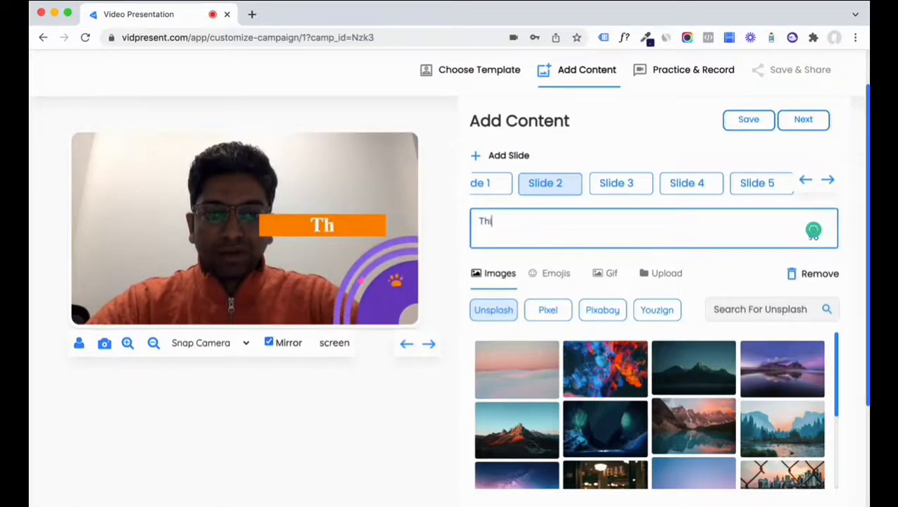
key(BackSpace)
key(BackSpace)
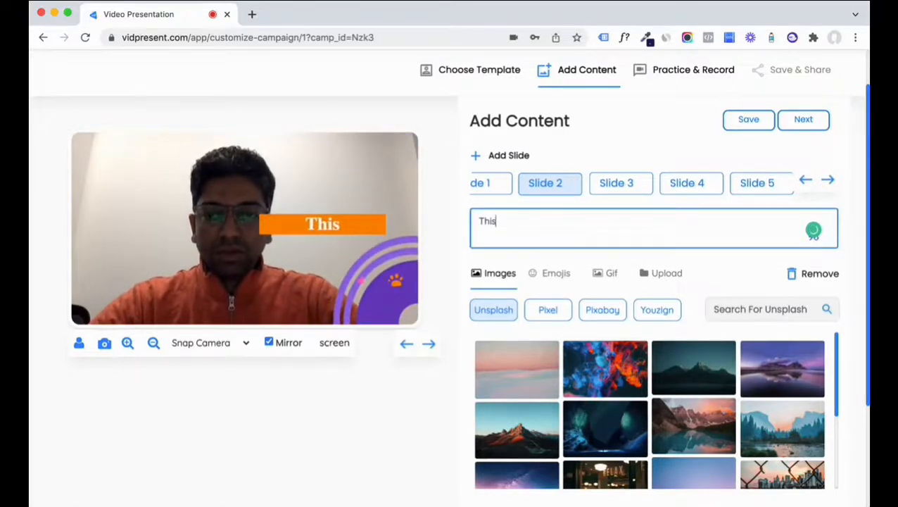
text(is slide 2)
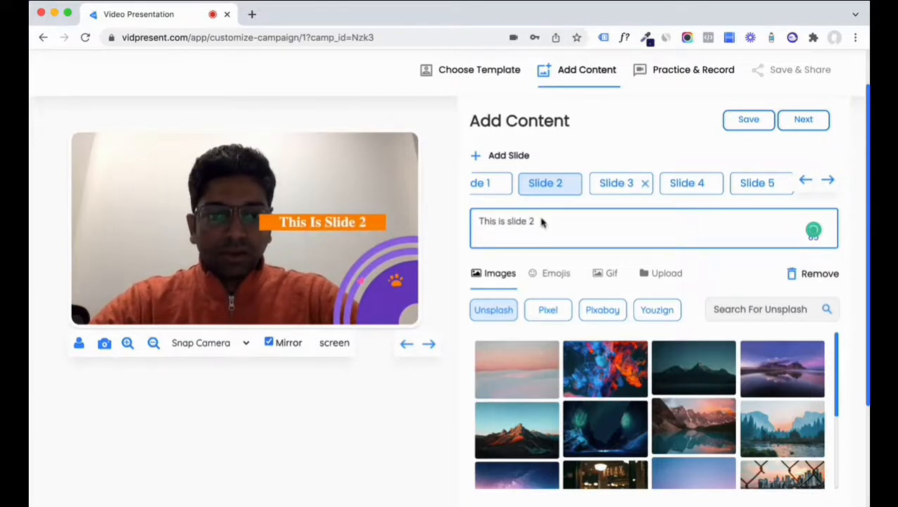
- Replace the sample text on Slide 3 with "slide 3" and add the red and blue abstract Unsplash image
click(603, 183)
triple_click(556, 220)
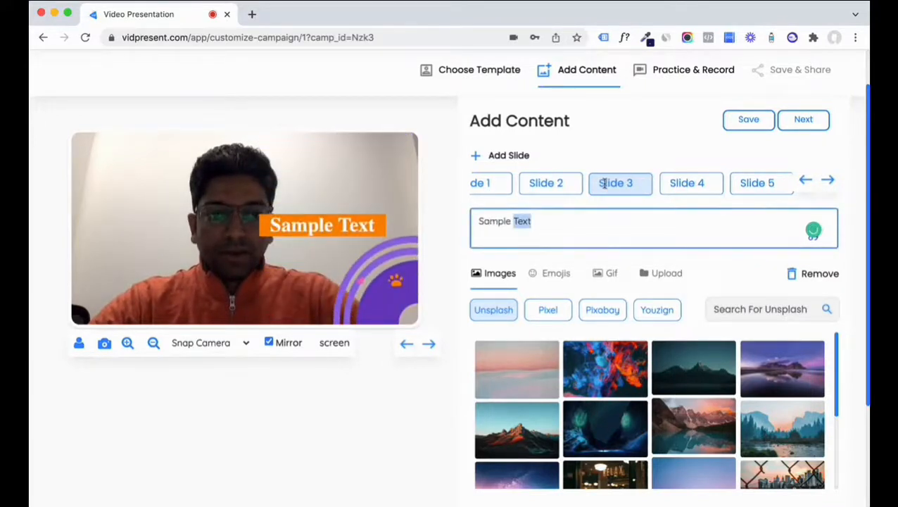
text(slide 3)
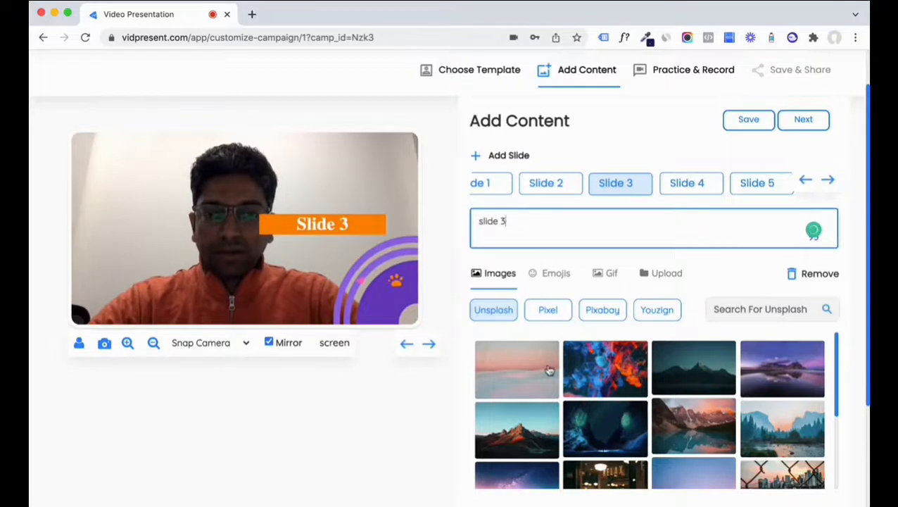
click(604, 368)
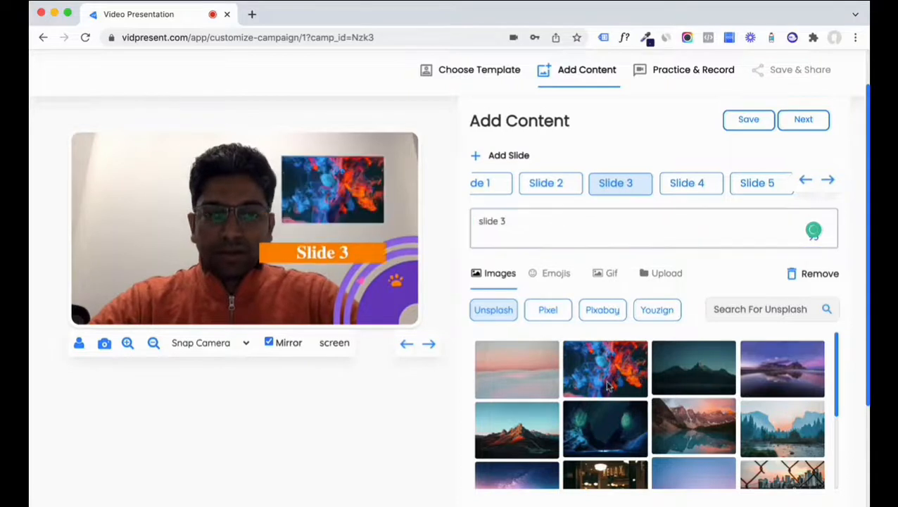
- Add the black-and-white archway photo from the Pixel library to Slide 2
click(550, 183)
click(560, 314)
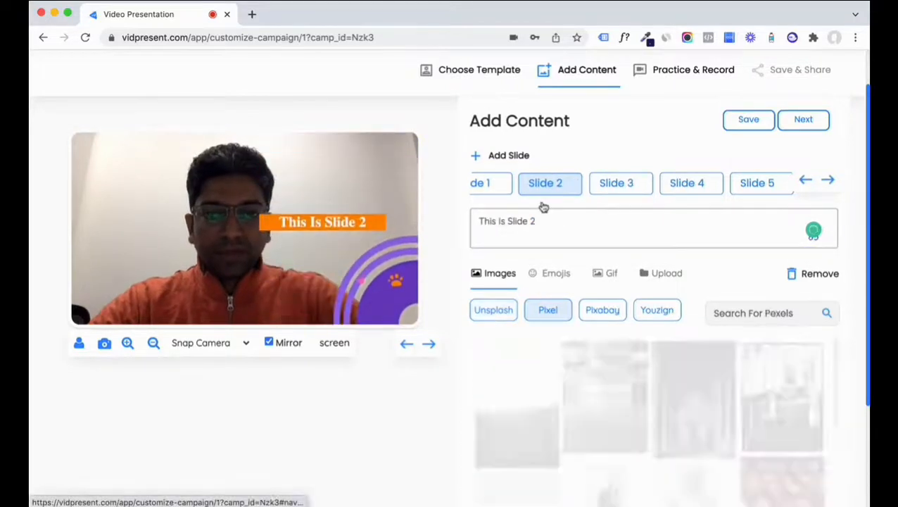
click(674, 390)
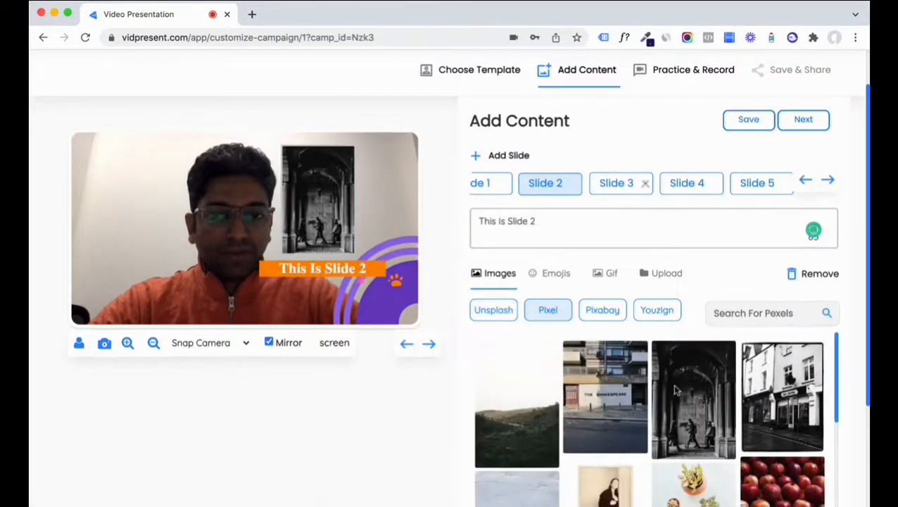
- Replace the sample text on Slide 4 with "this is slide 4"
click(611, 184)
click(674, 184)
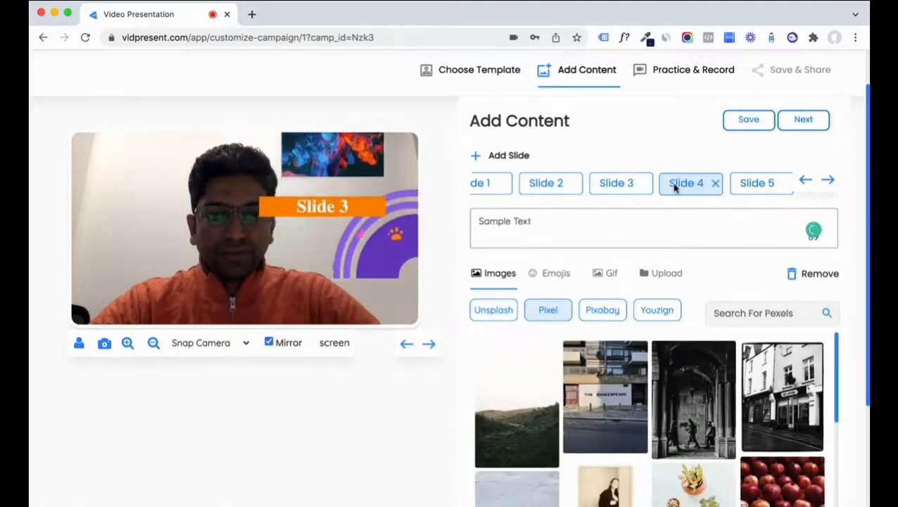
click(555, 223)
key(super+a)
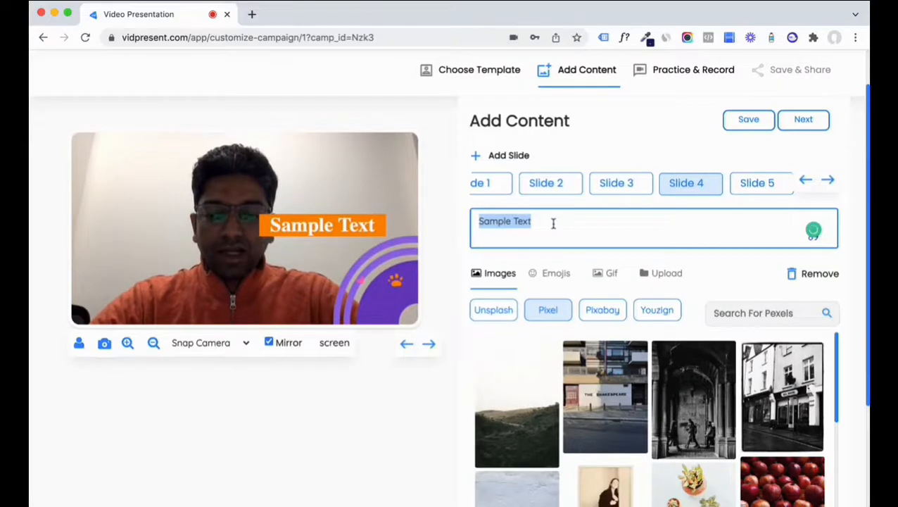
text(this)
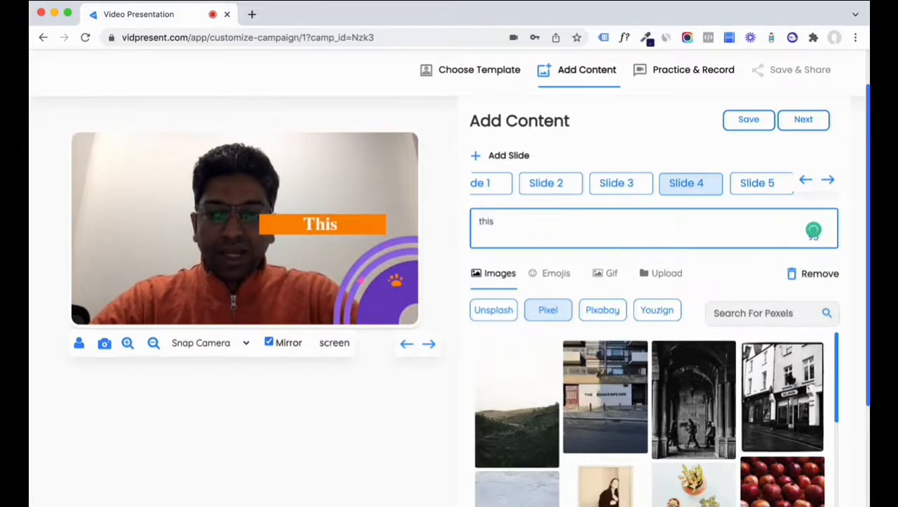
text( is slide 4)
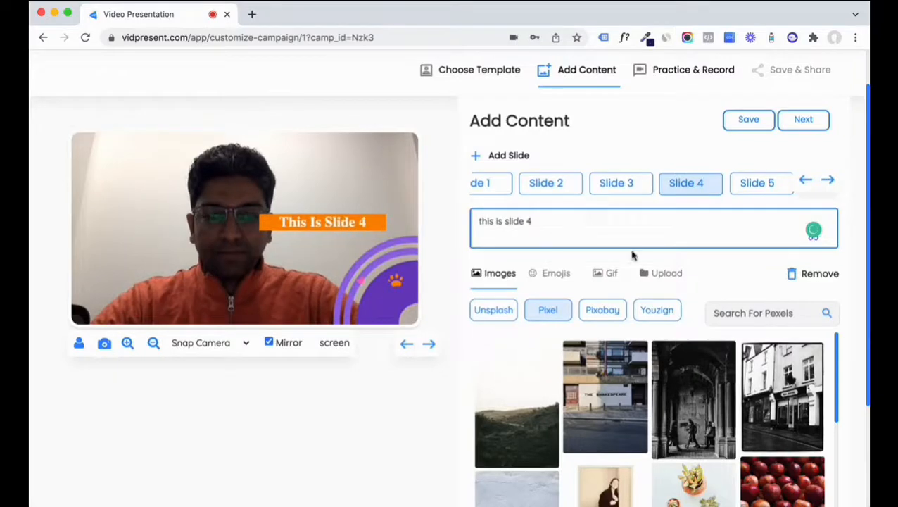
- Add the northern lights mountain image from Pixabay to Slide 4 and replace it with the WhatsApp emoji
click(603, 313)
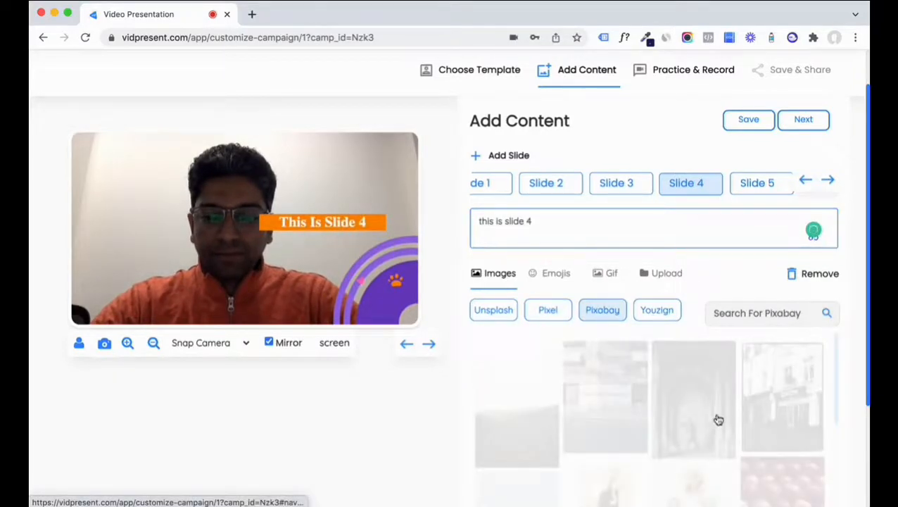
click(609, 427)
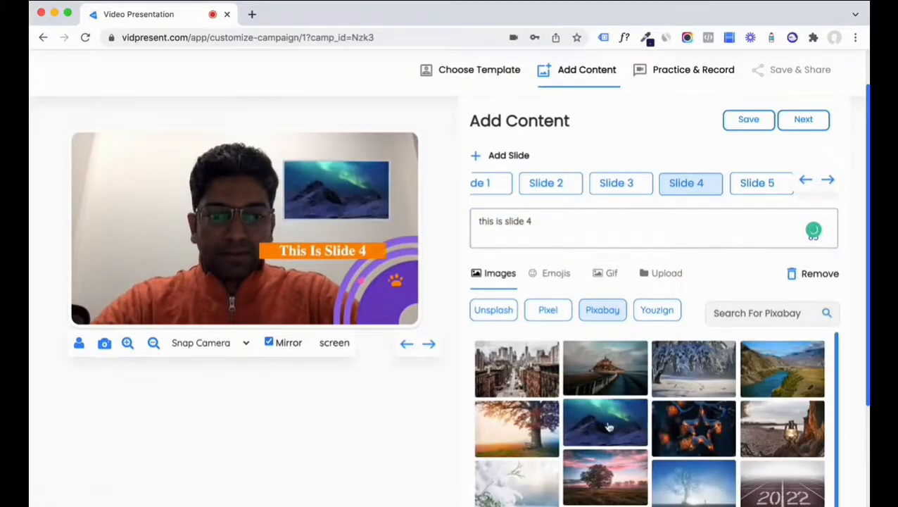
click(551, 274)
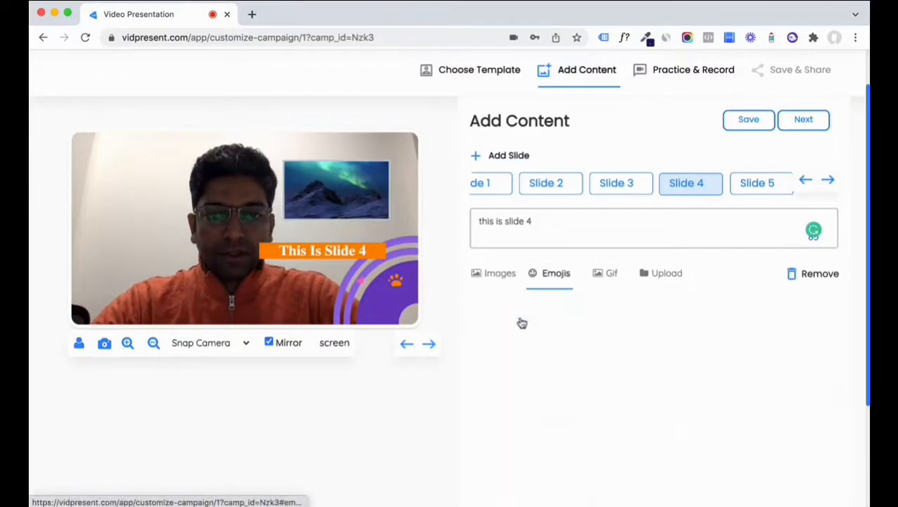
click(576, 361)
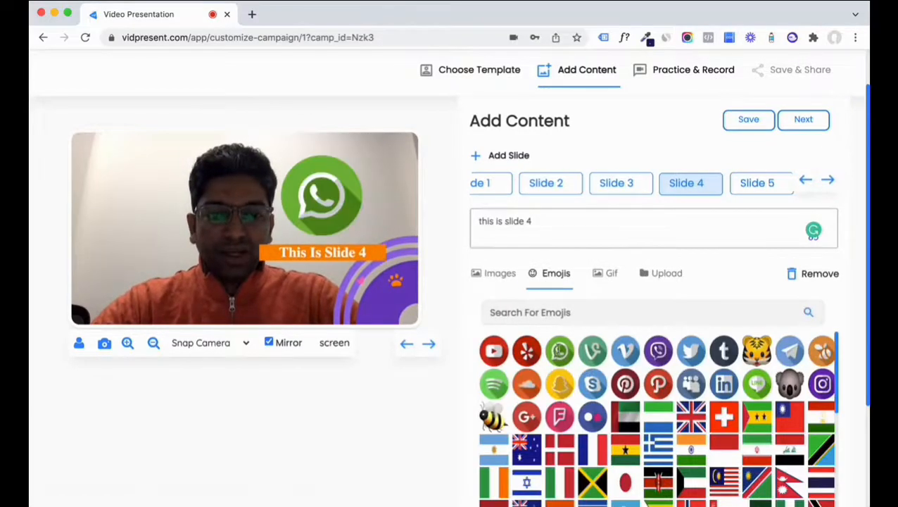
- Replace the sample text on Slide 5 with "slide 5" and add the snowy tree image from Pixabay
click(740, 182)
triple_click(563, 218)
text(s)
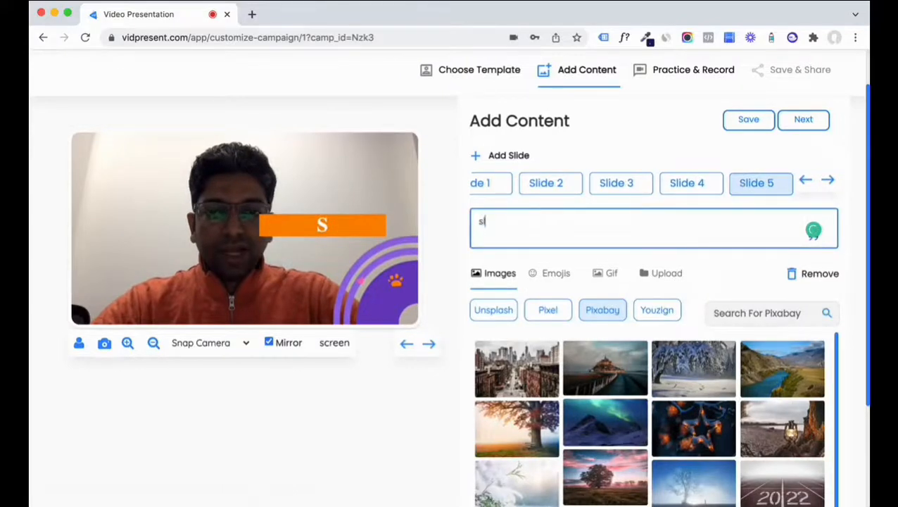
text(lide 5)
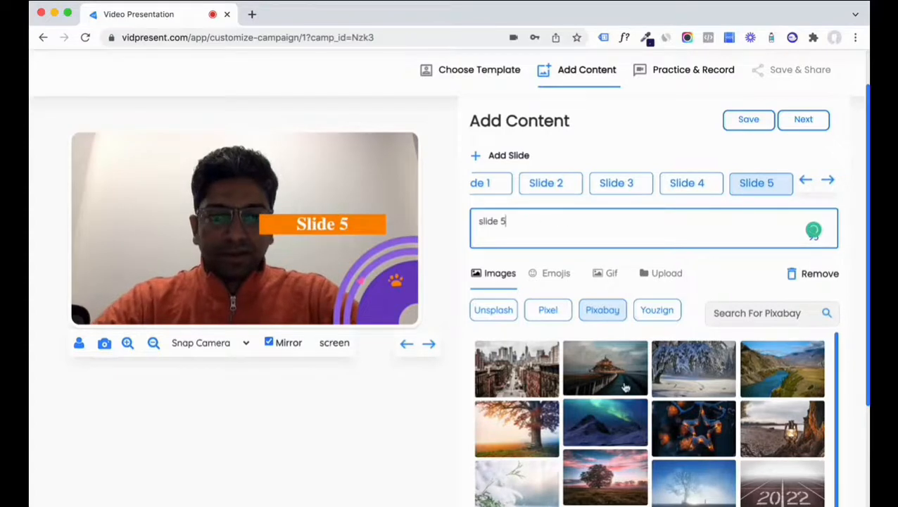
click(684, 382)
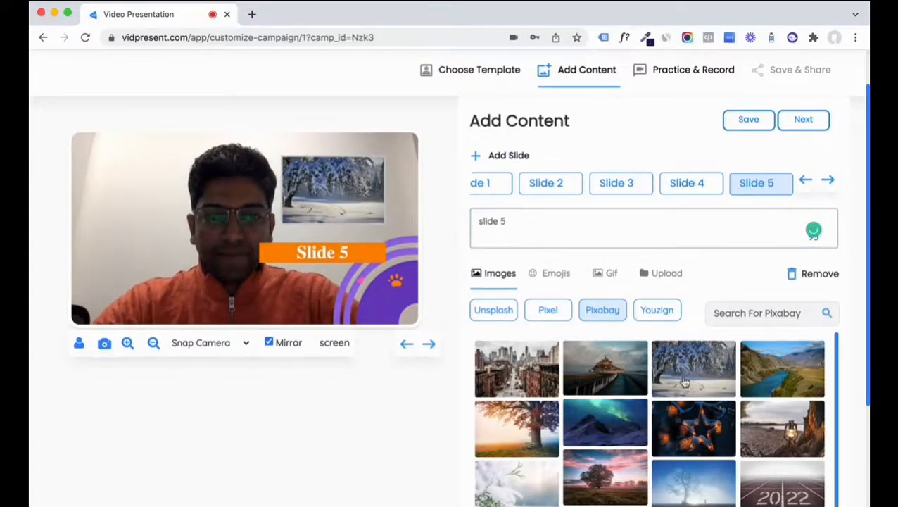
- Finish adding content and continue to the Practice & Record stage
scroll(606, 252, up, 2)
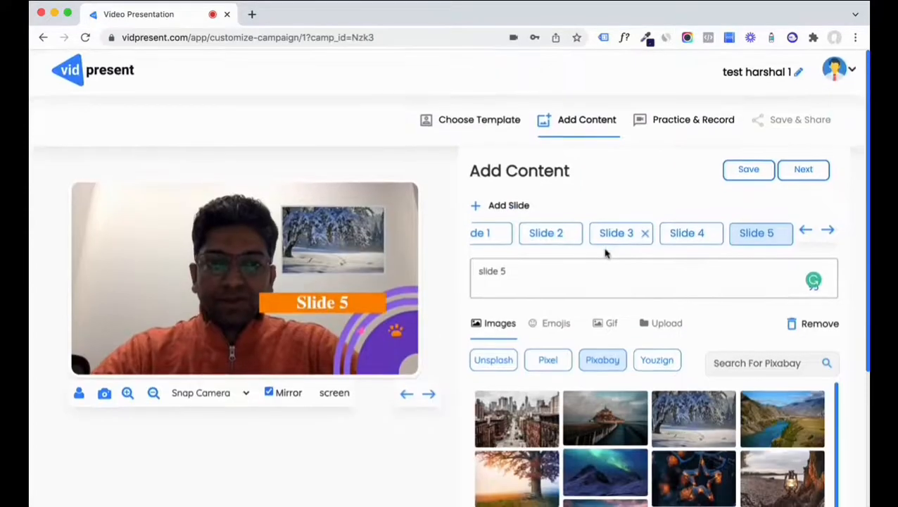
scroll(604, 248, down, 2)
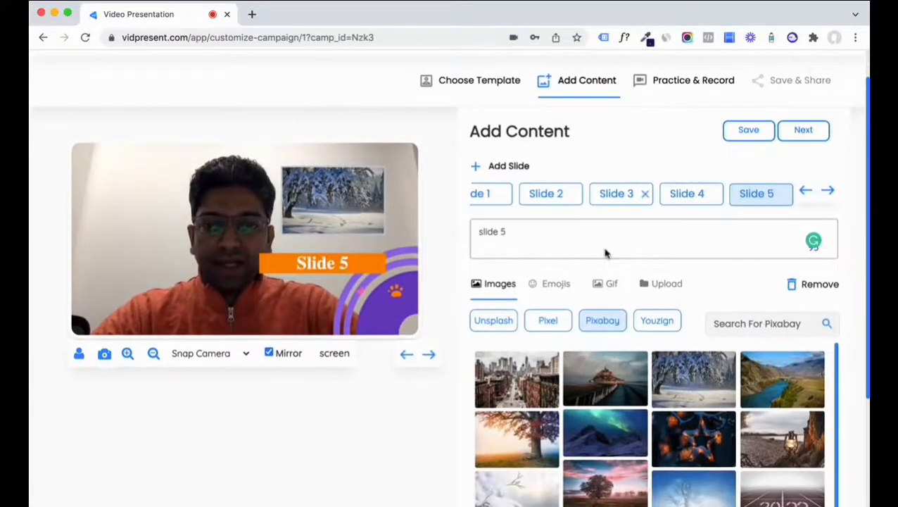
click(804, 131)
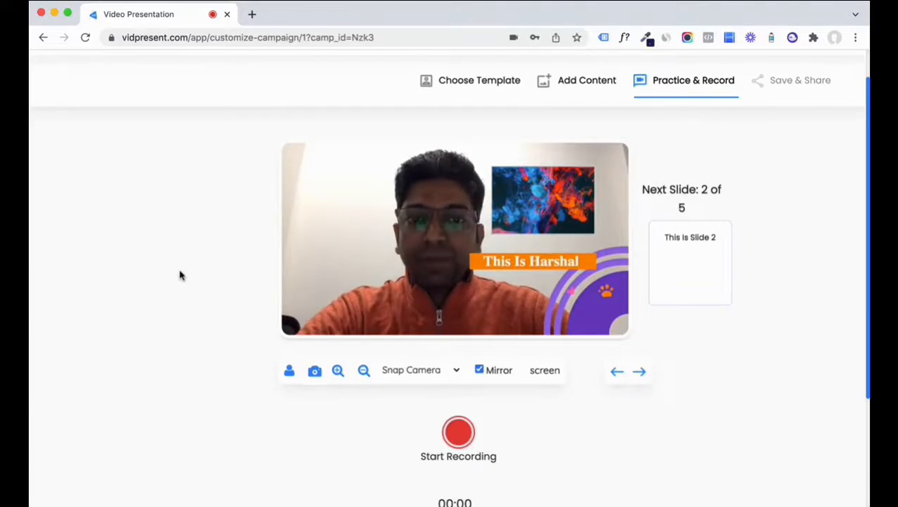
- Try the presenter-only view and the enlarged slide image, restoring the combined layout after each
click(288, 372)
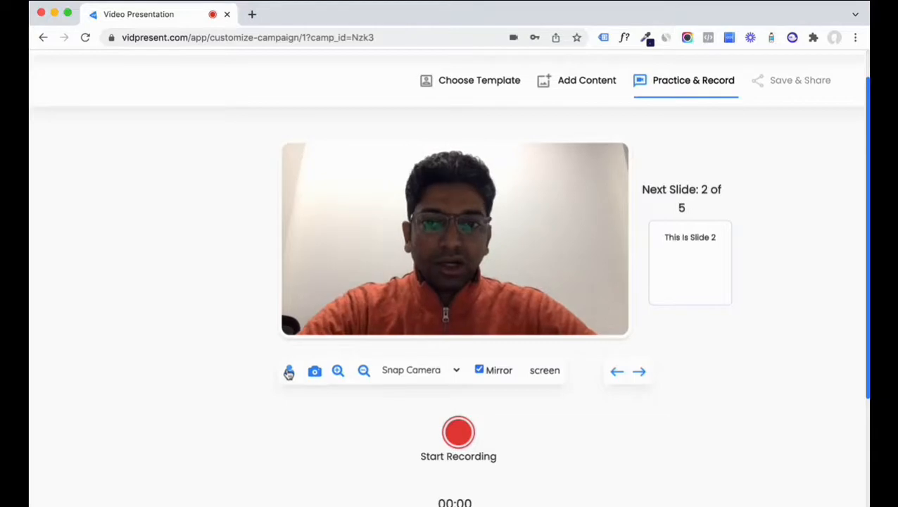
click(288, 371)
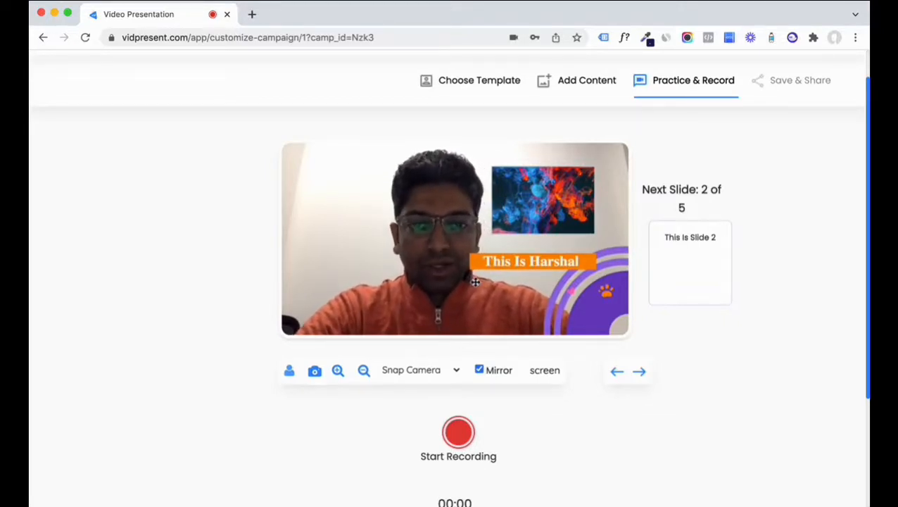
click(337, 373)
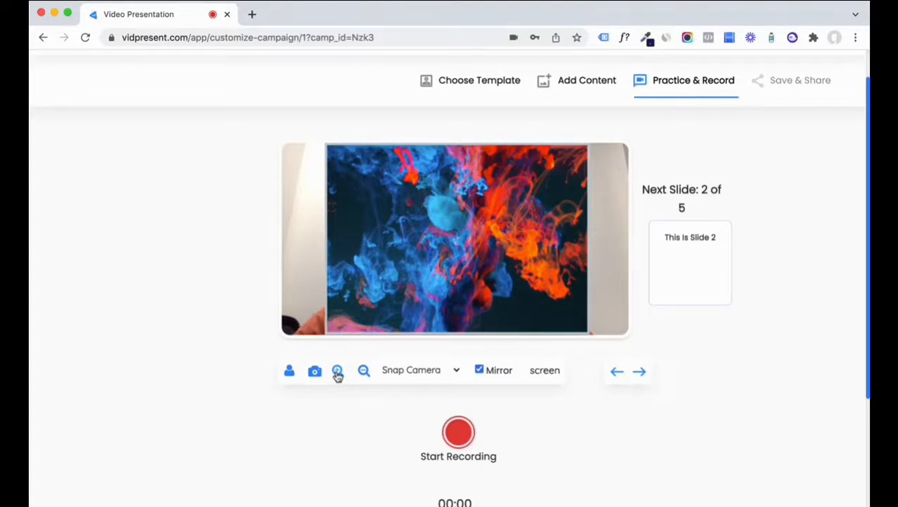
click(363, 370)
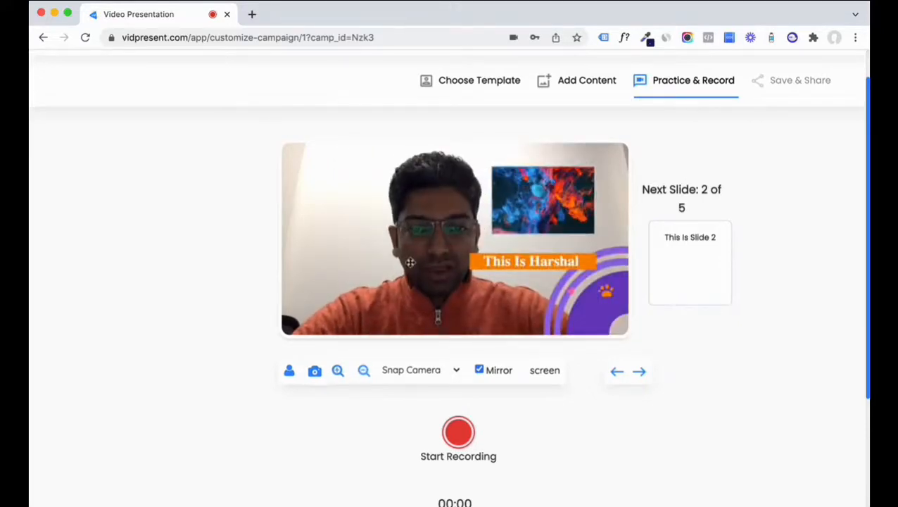
- Check the available camera sources, keep Snap Camera, and test switching Mirror off and back on
click(457, 372)
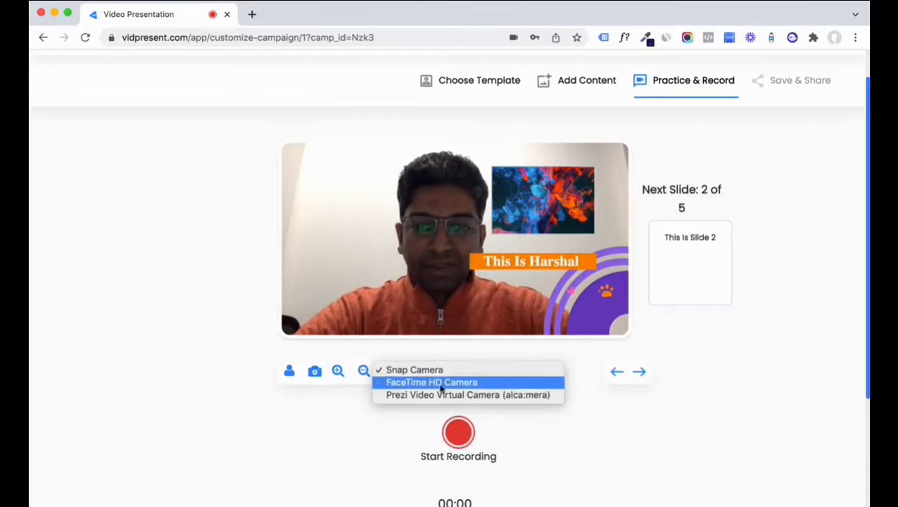
click(375, 421)
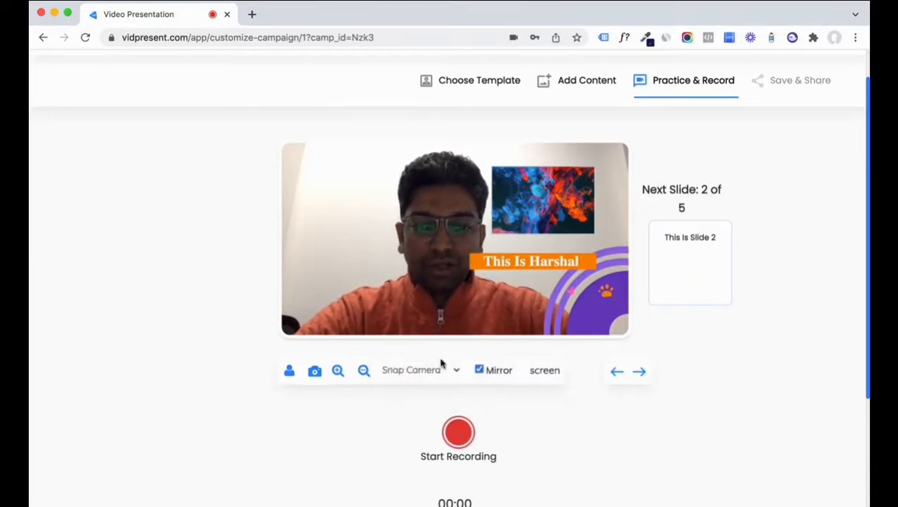
click(479, 371)
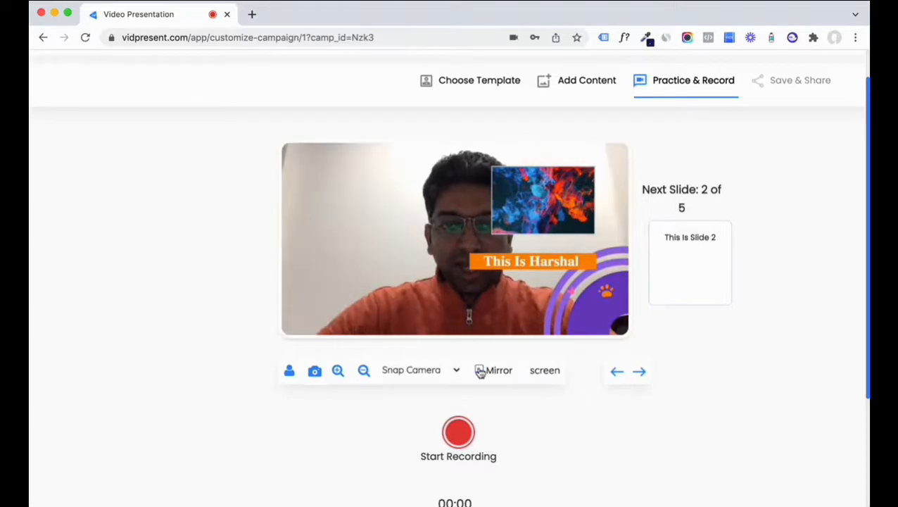
click(479, 371)
click(479, 371)
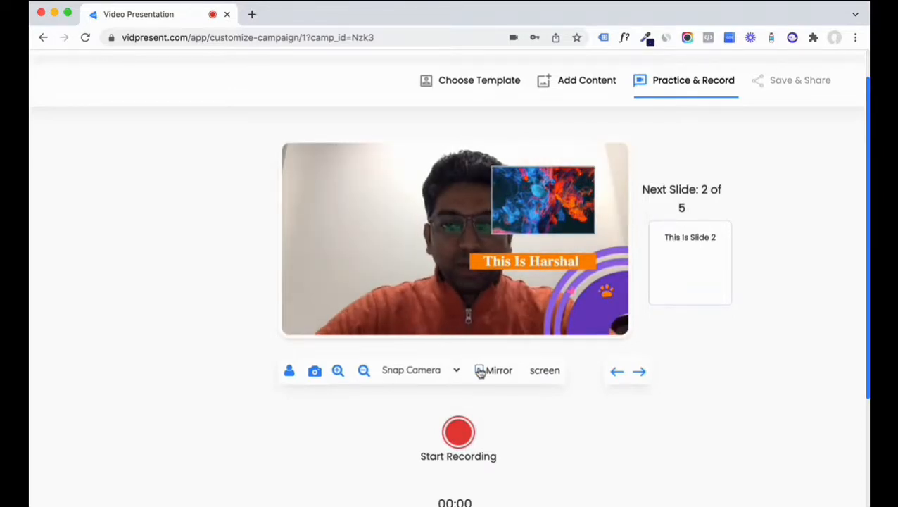
click(479, 371)
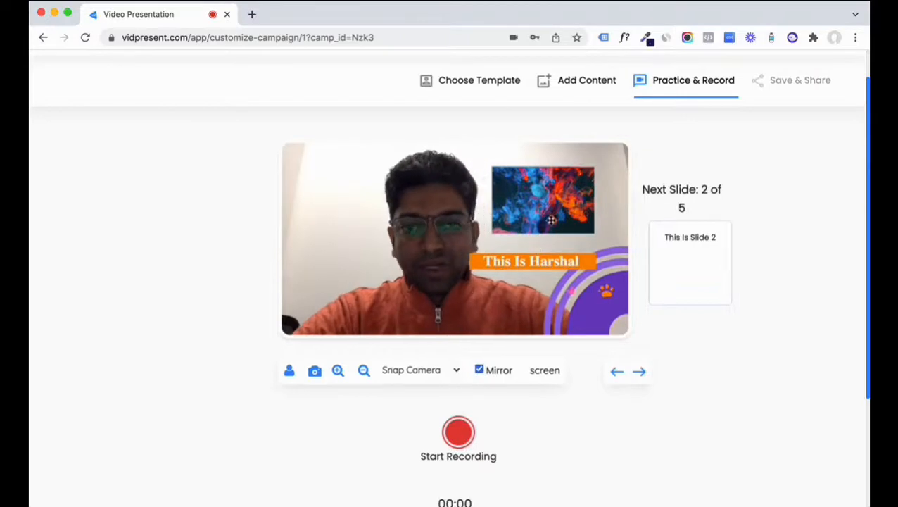
click(480, 371)
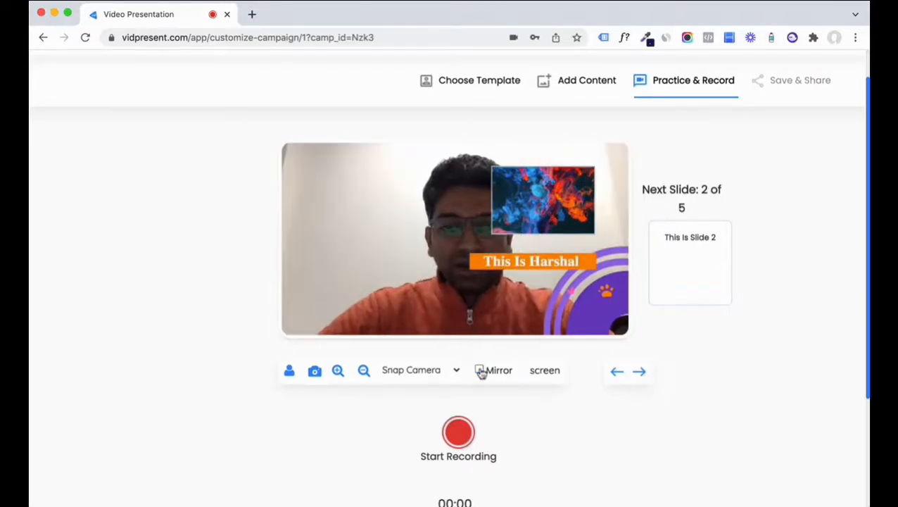
click(479, 371)
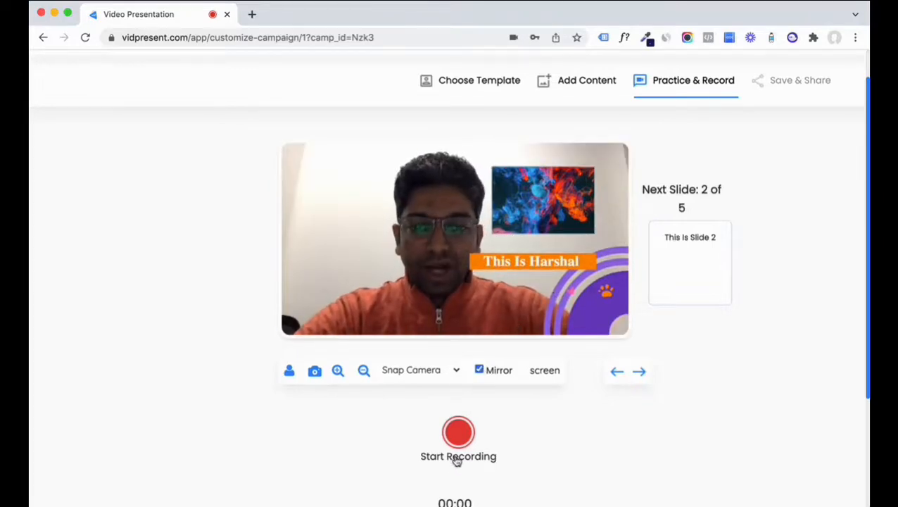
- Rehearse advancing through the slides to Slide 3 and return to the first slide
click(640, 372)
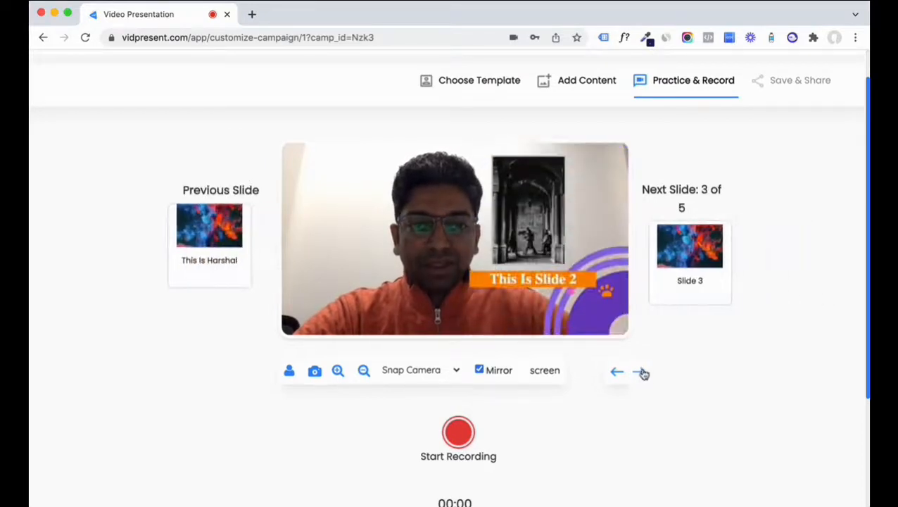
click(640, 372)
key(Left)
key(Left)
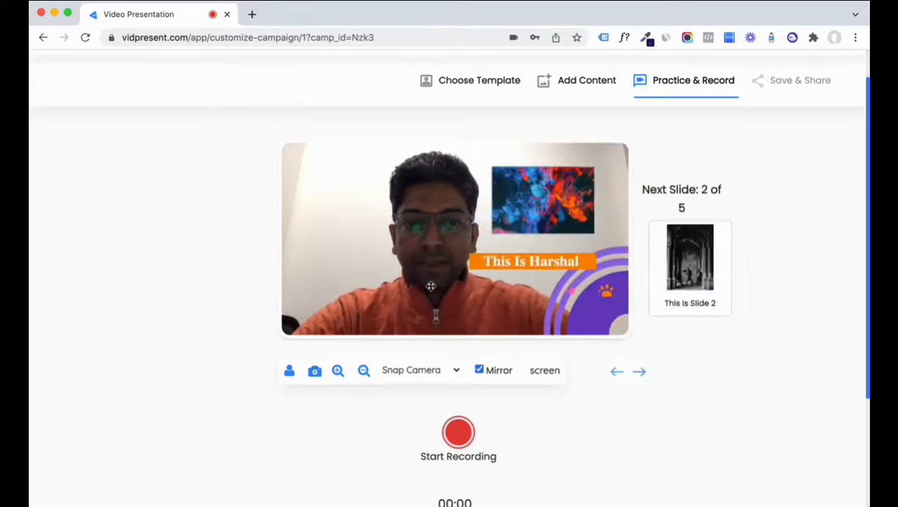
- Start recording the presentation on the first slide and advance to Slide 2
click(460, 433)
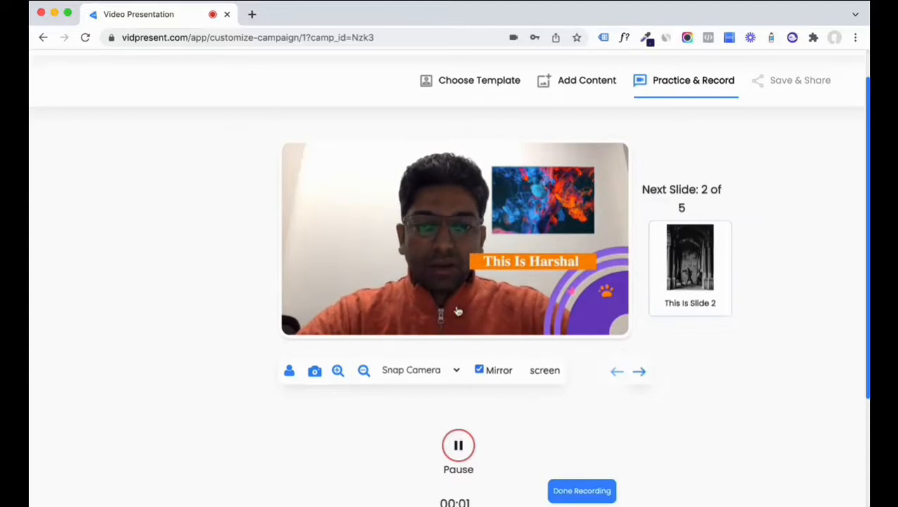
scroll(443, 481, down, 2)
scroll(443, 481, up, 3)
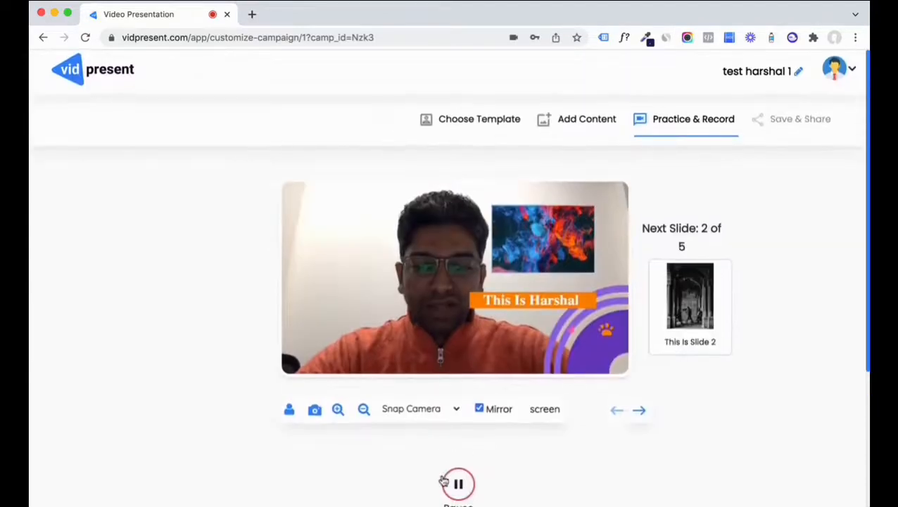
click(640, 412)
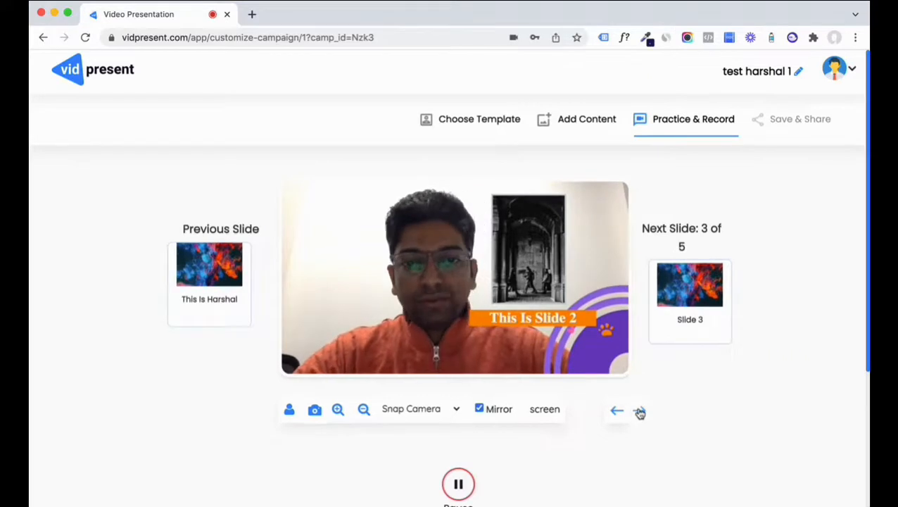
- Enlarge Slide 2's black-and-white image while recording and restore the combined presenter layout
click(338, 410)
click(338, 411)
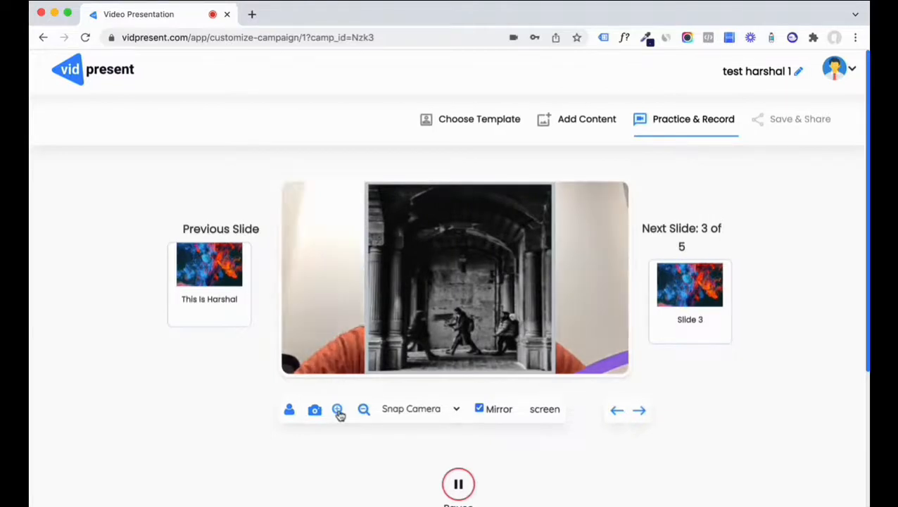
click(363, 410)
click(363, 410)
click(363, 410)
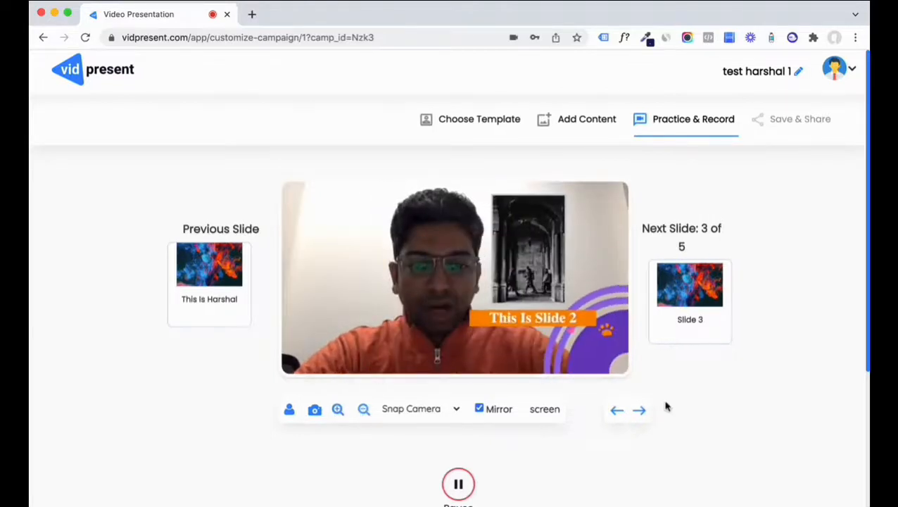
- Advance the recorded presentation through Slides 3, 4 and 5, and finish the recording
click(639, 410)
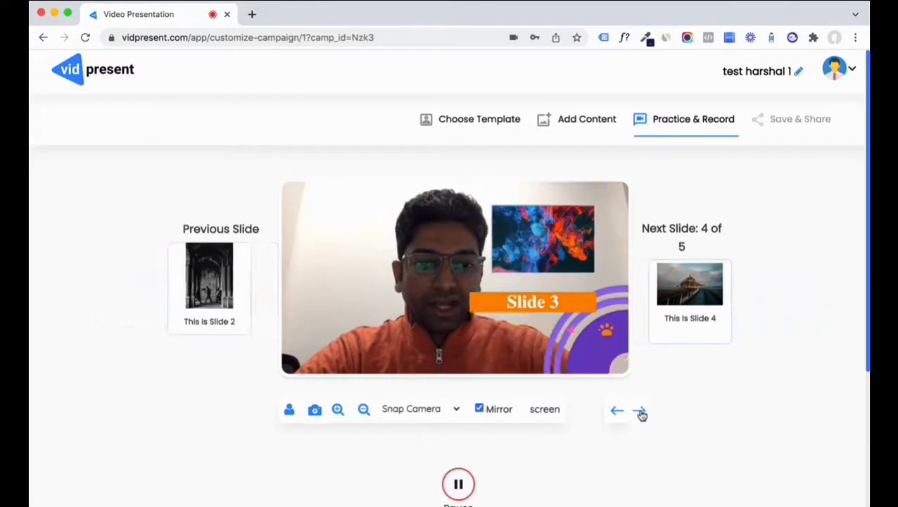
click(639, 412)
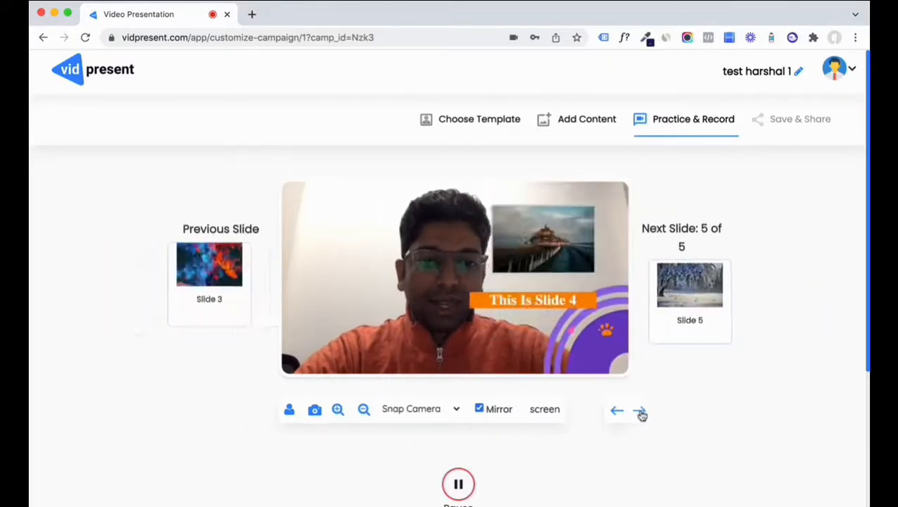
click(640, 412)
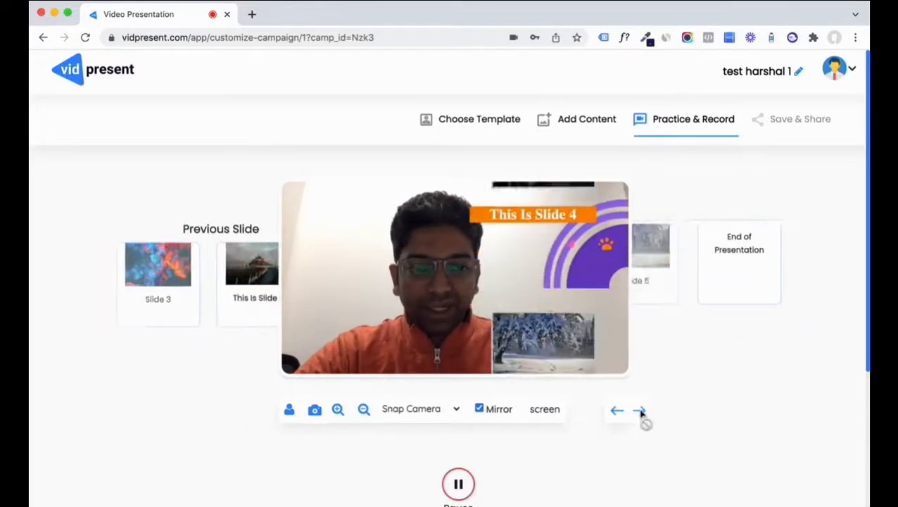
scroll(539, 366, down, 3)
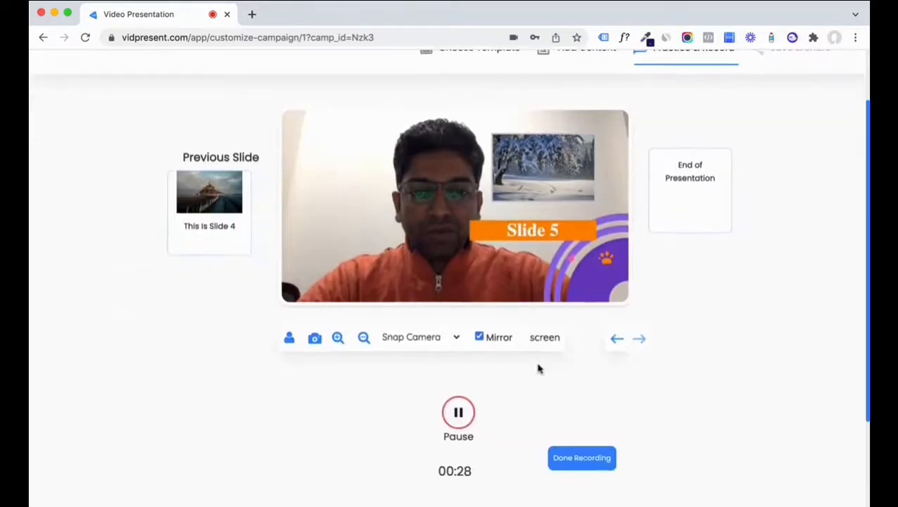
click(579, 458)
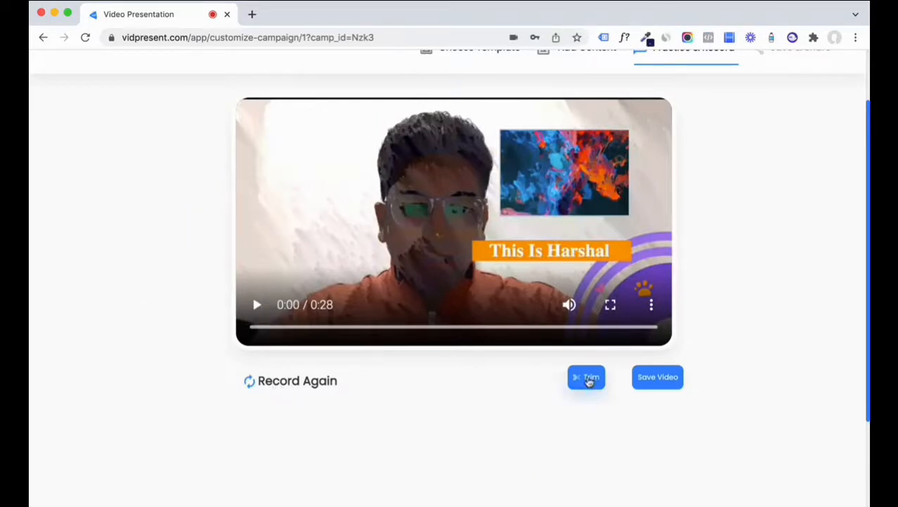
- Check the trim editor with the full clip range kept, and save the recorded video for sharing
click(588, 380)
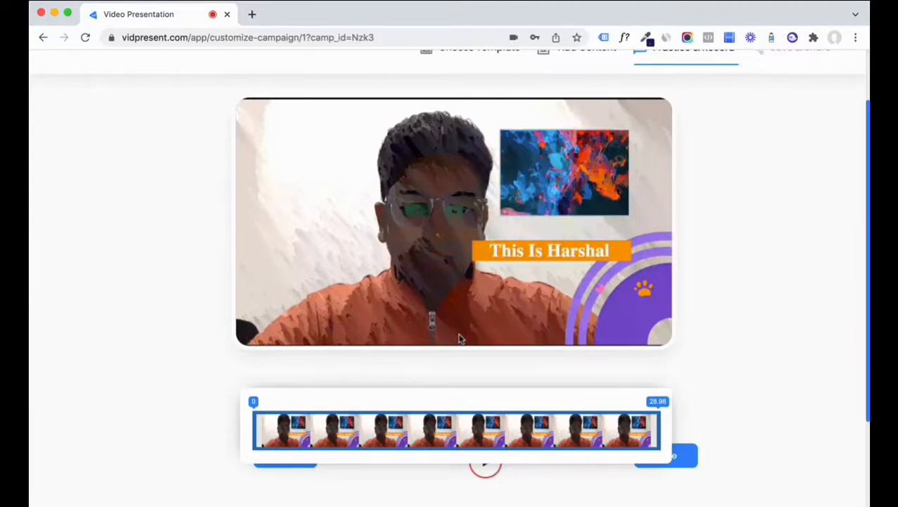
scroll(670, 376, down, 3)
click(680, 359)
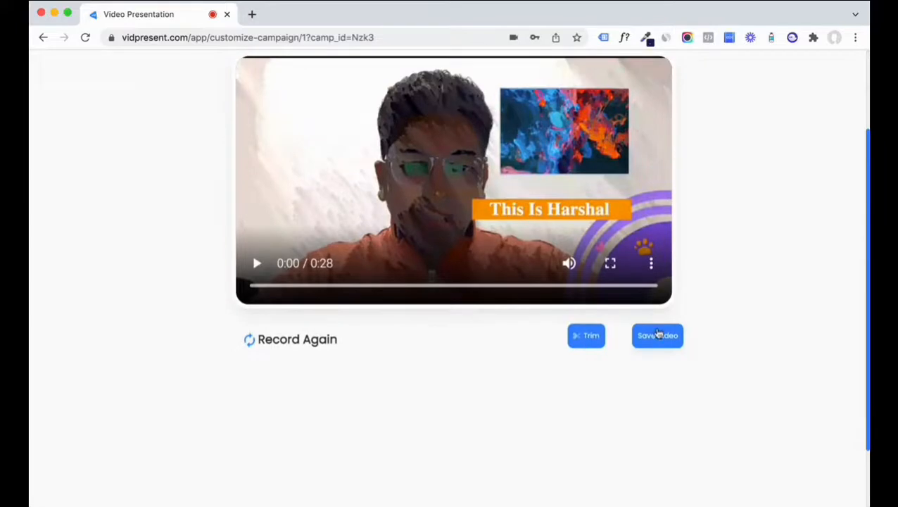
click(659, 335)
scroll(452, 411, up, 2)
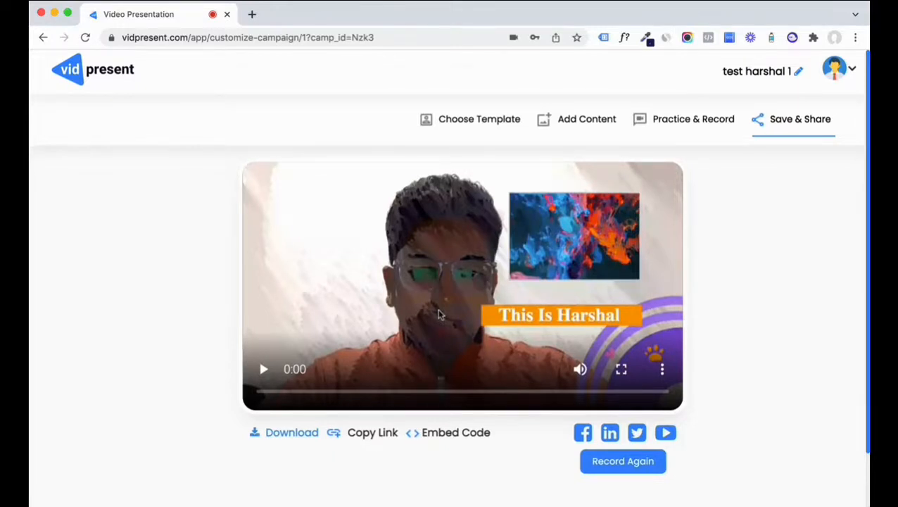
- Return to the dashboard and open the DFY template library
click(69, 76)
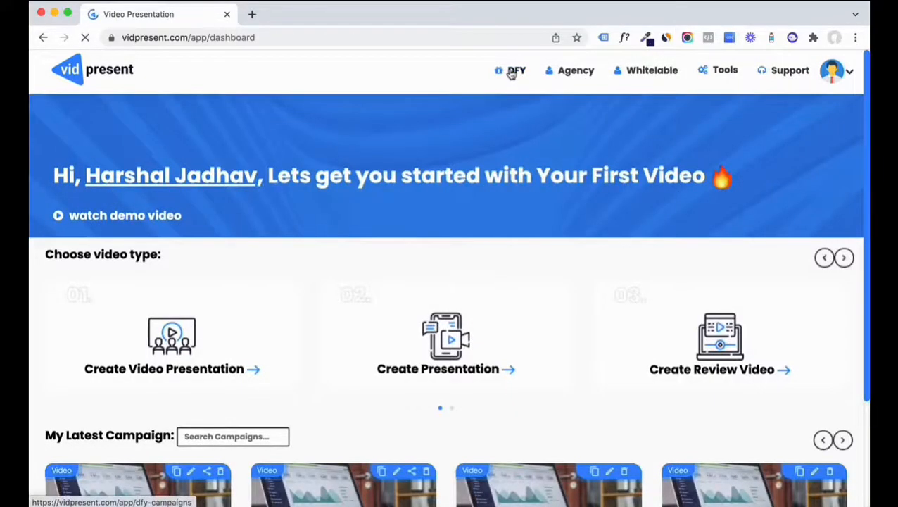
click(513, 73)
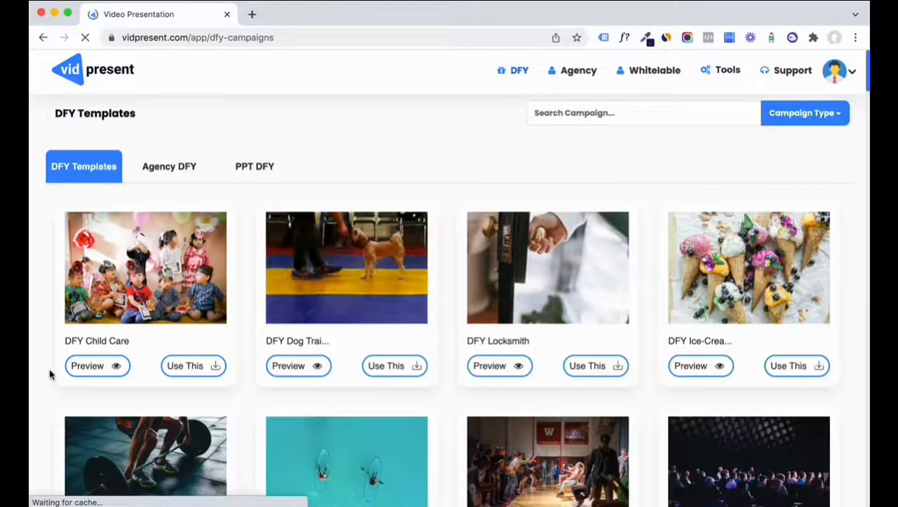
- Browse the whole DFY template collection to examine the business niches and formats on offer
scroll(49, 374, down, 1)
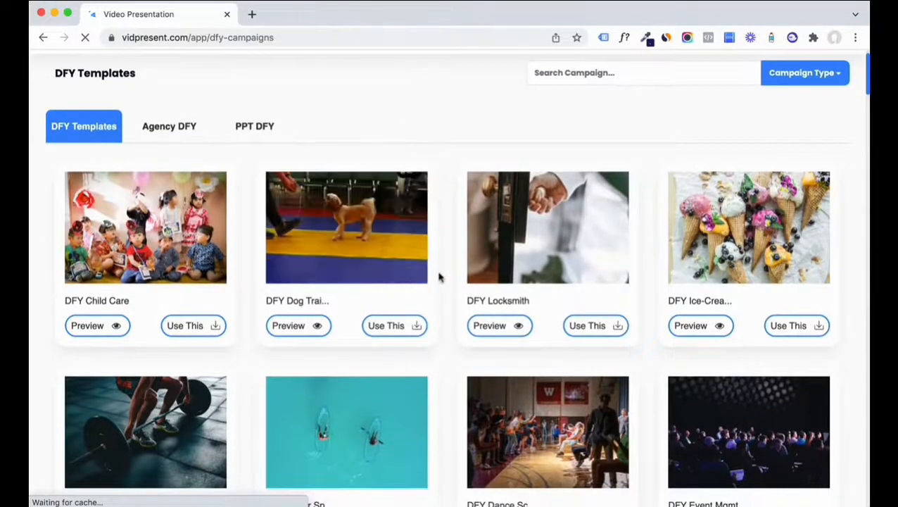
scroll(438, 278, down, 3)
scroll(437, 277, down, 2)
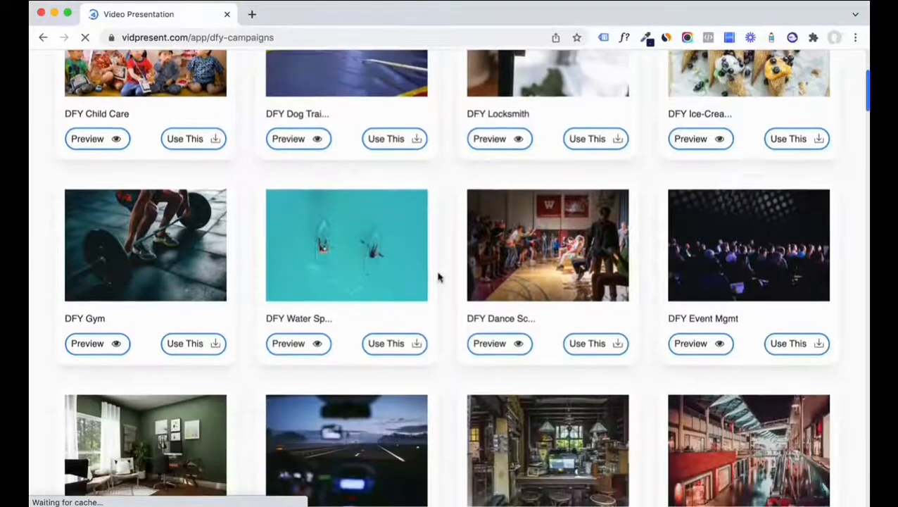
scroll(438, 277, down, 2)
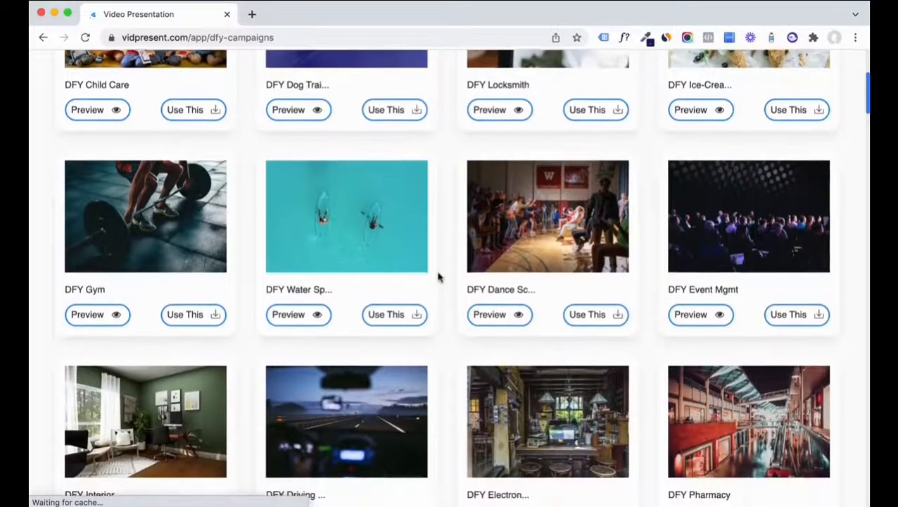
scroll(438, 277, down, 3)
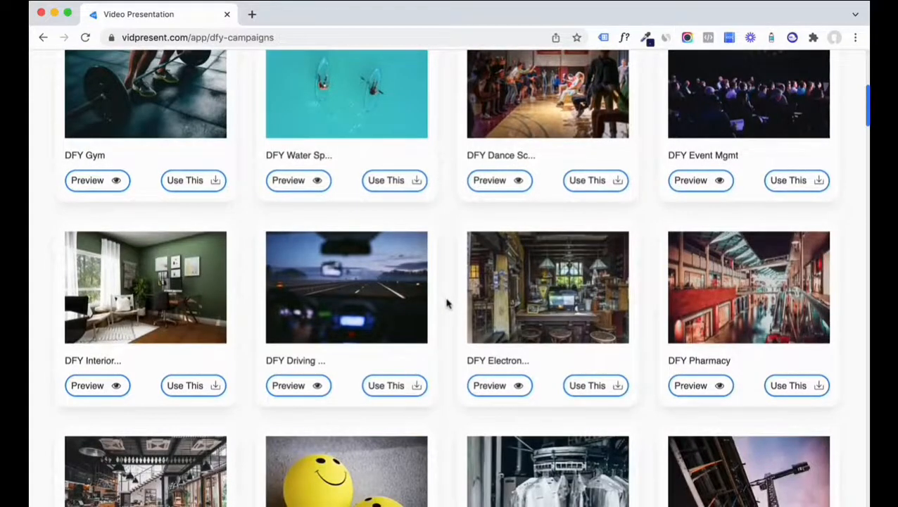
scroll(446, 302, up, 10)
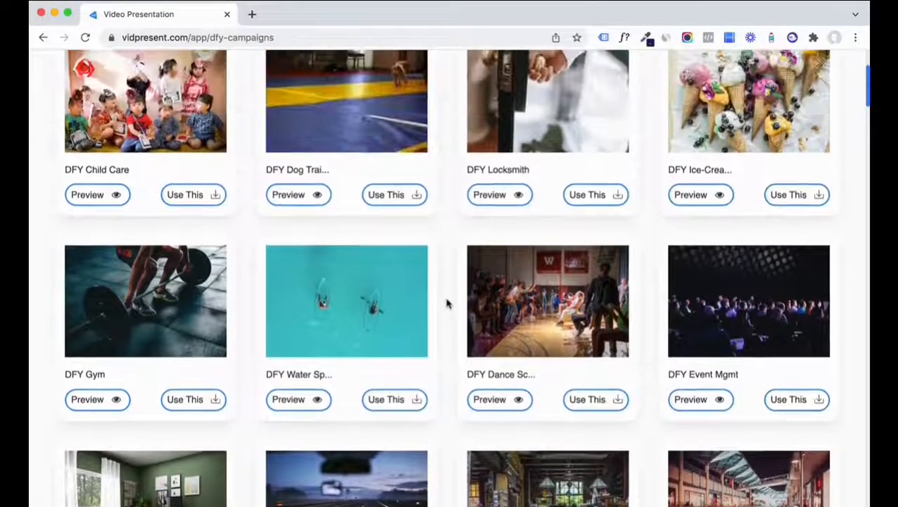
scroll(447, 302, down, 2)
scroll(446, 302, up, 2)
scroll(446, 303, down, 4)
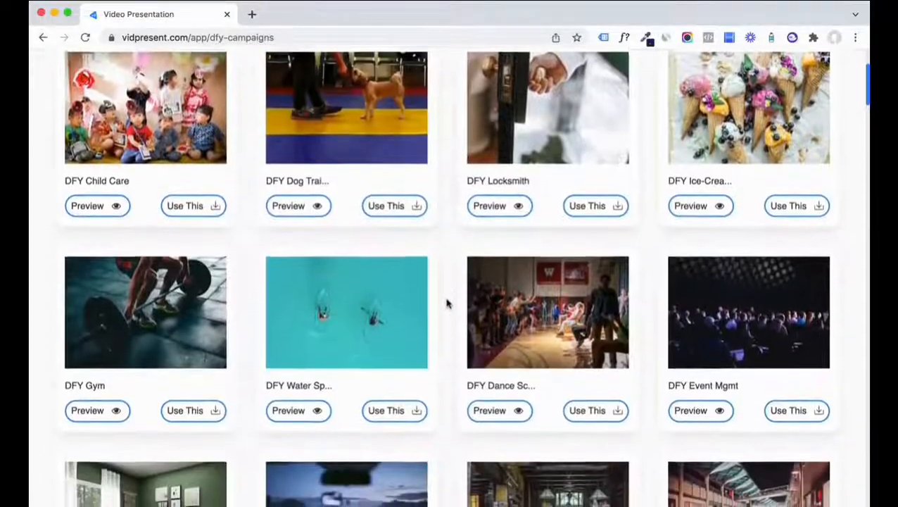
scroll(446, 303, down, 2)
scroll(447, 303, up, 2)
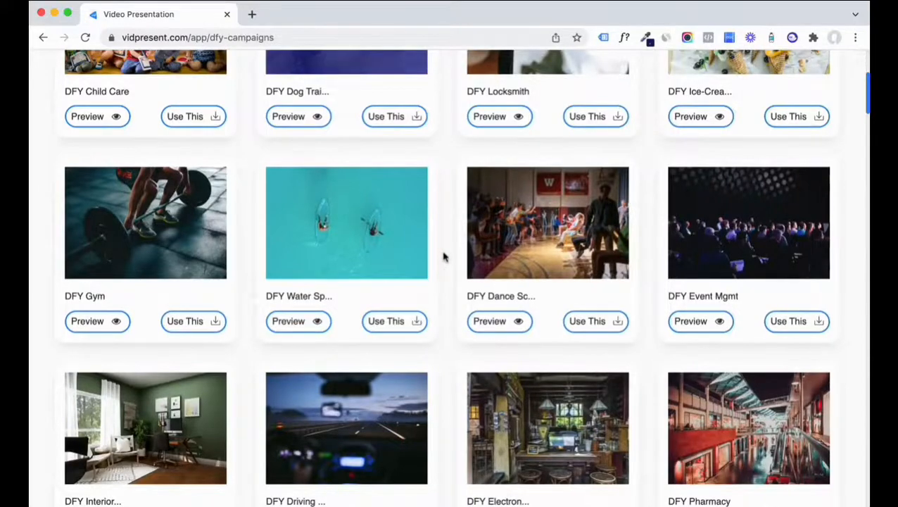
scroll(446, 238, down, 8)
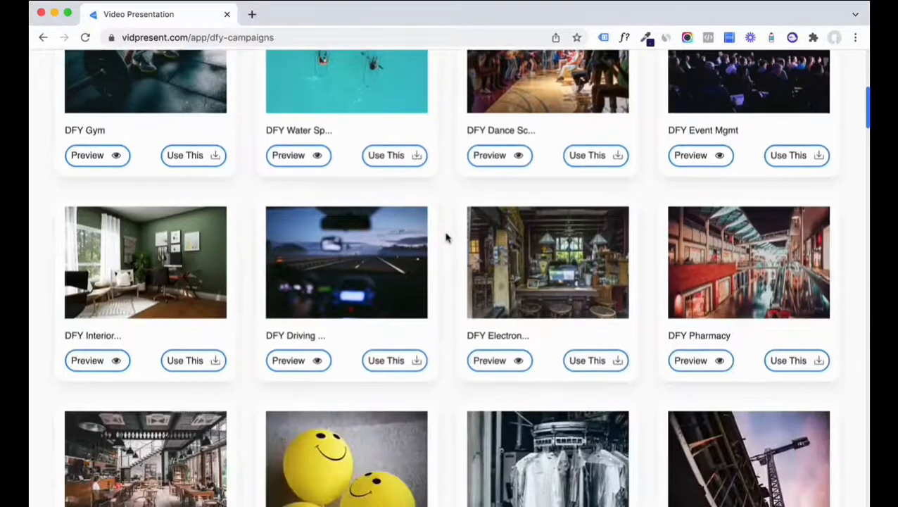
scroll(445, 238, down, 15)
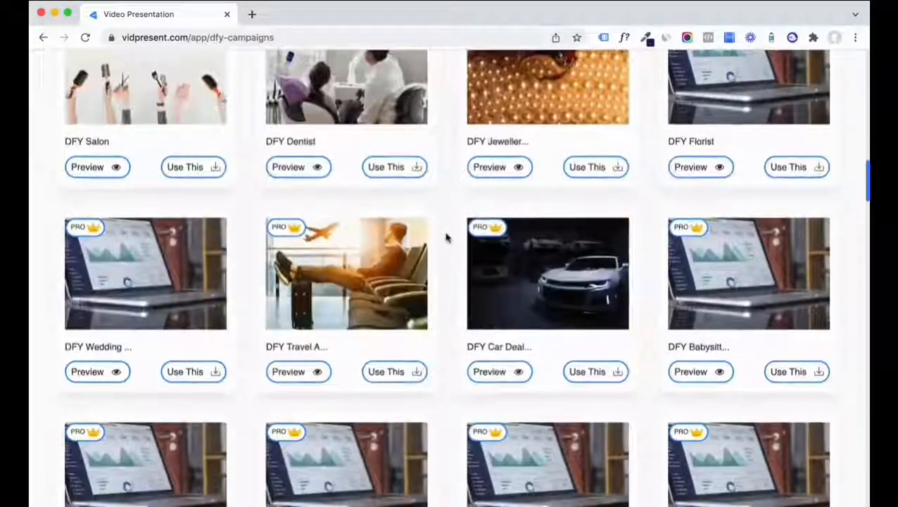
scroll(446, 238, down, 6)
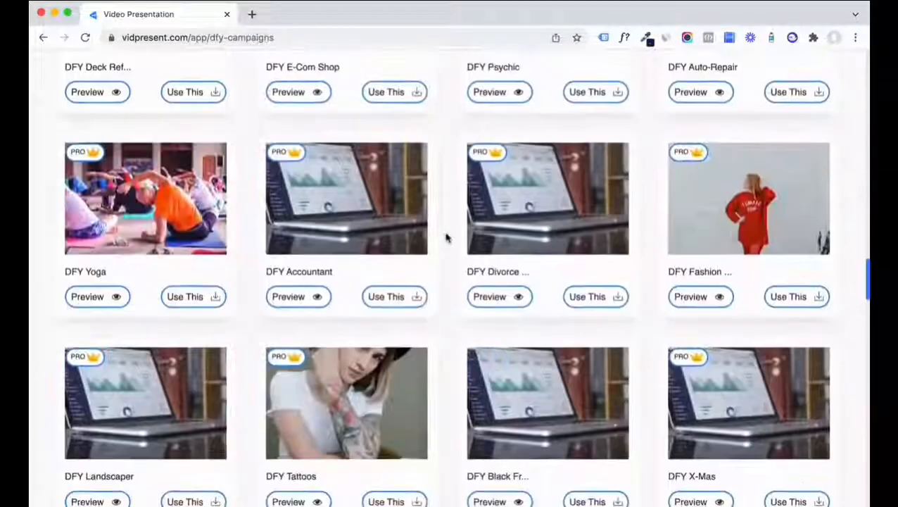
scroll(446, 238, down, 15)
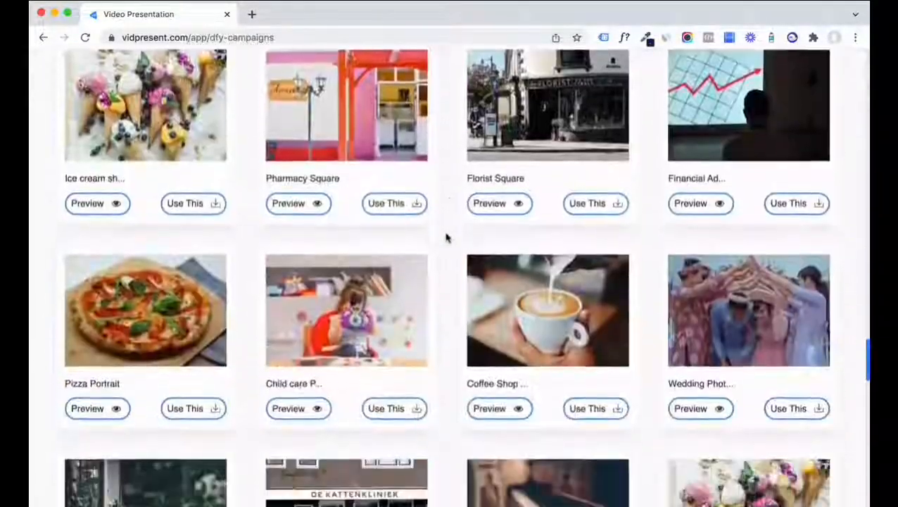
scroll(446, 238, down, 3)
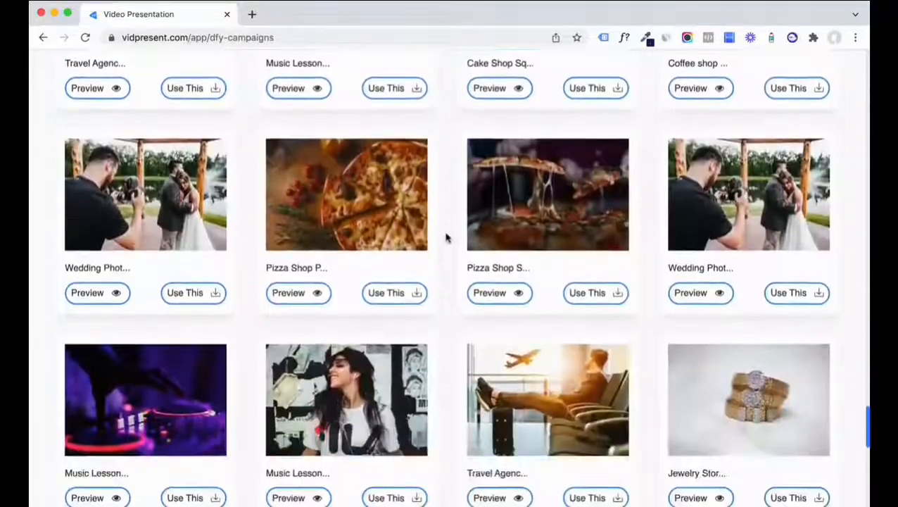
scroll(446, 238, down, 10)
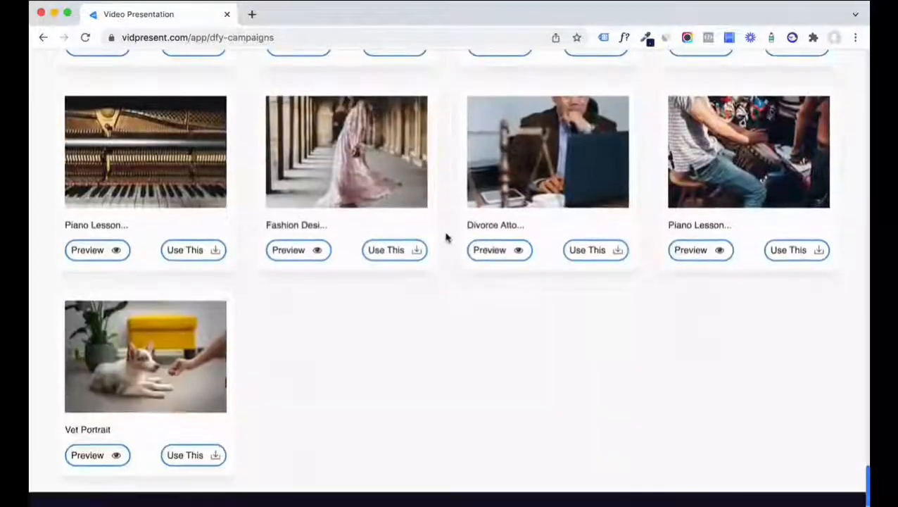
scroll(445, 238, up, 20)
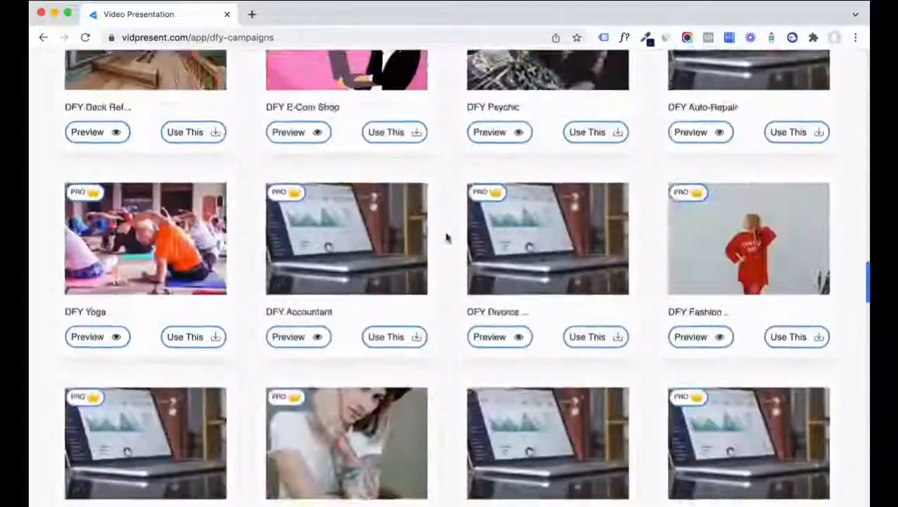